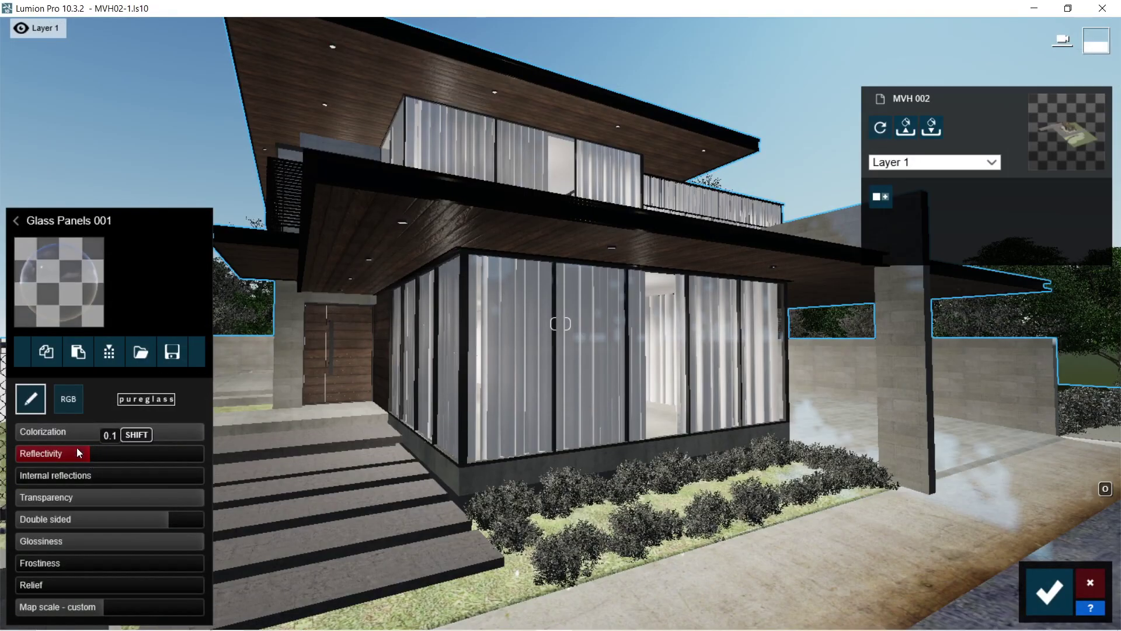
# - Open the colour settings of the Glass Panels 001 material
pyautogui.click(77, 408)
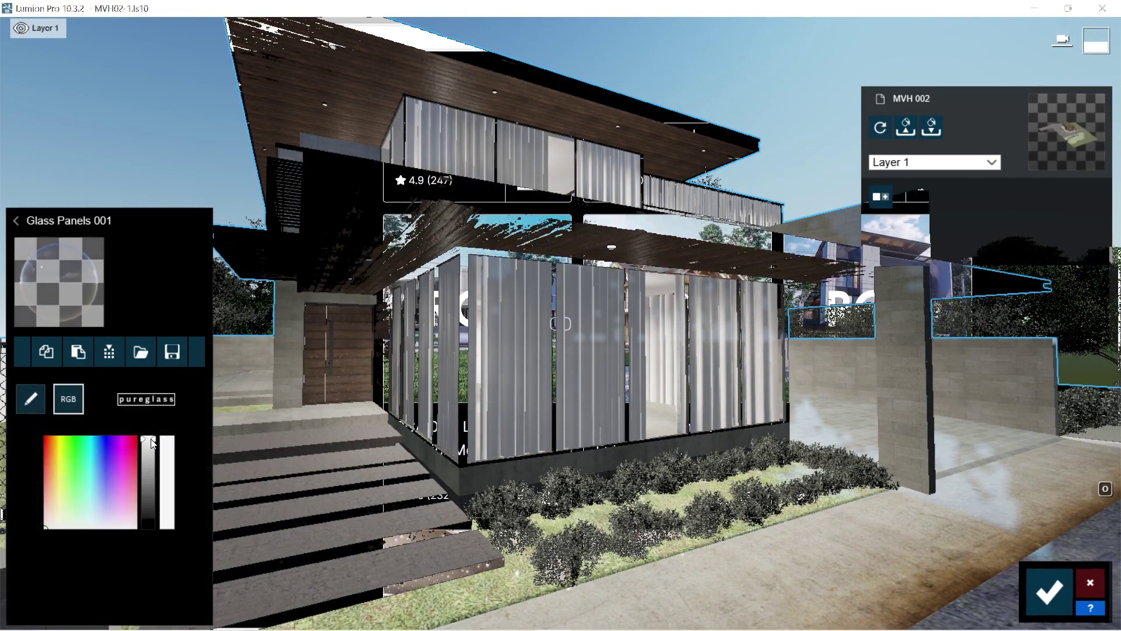
# - Review the MVH 02 - Lumion Exterior Model product page on Gumroad and enter 7676.76 as the price
pyautogui.scroll(-8, 1037, 381)
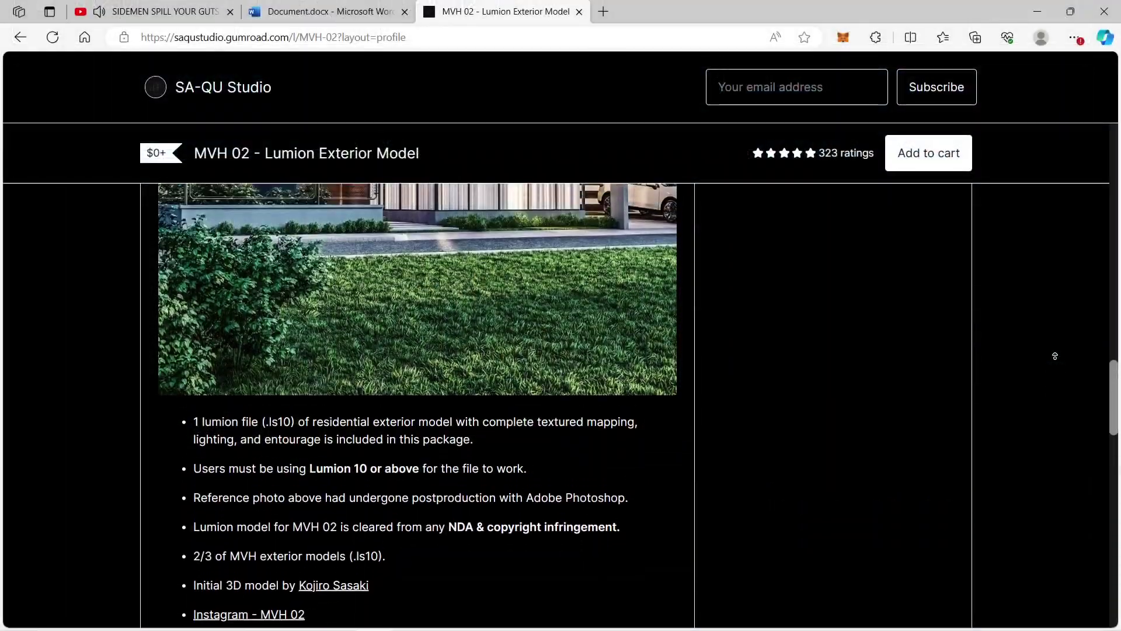
pyautogui.scroll(10, 1054, 357)
pyautogui.scroll(5, 1054, 355)
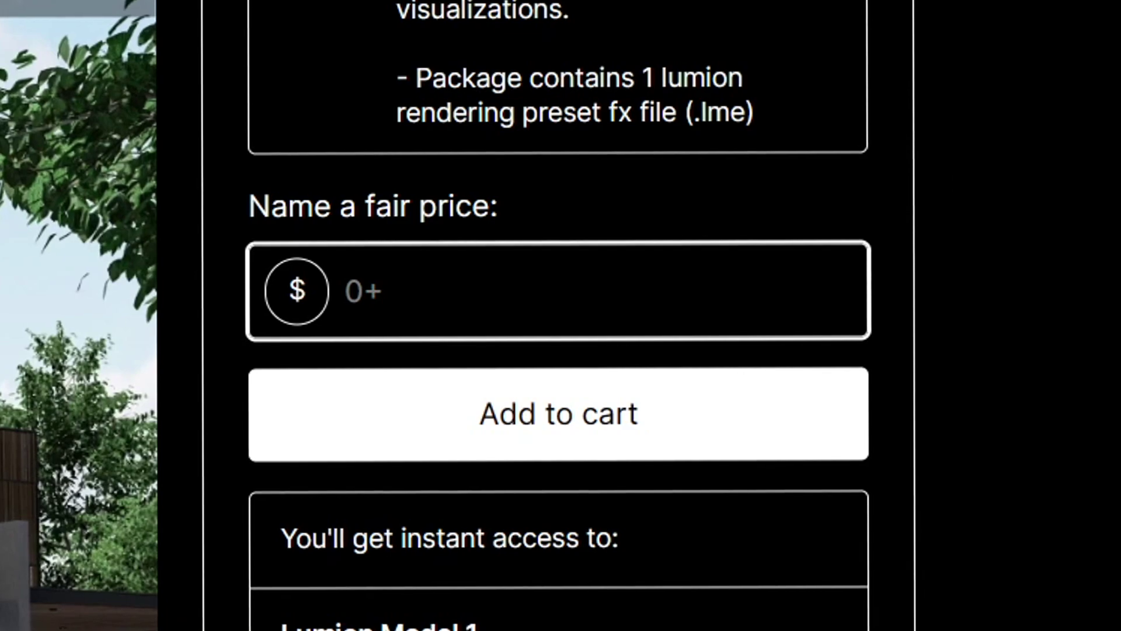
pyautogui.write('7676.76')
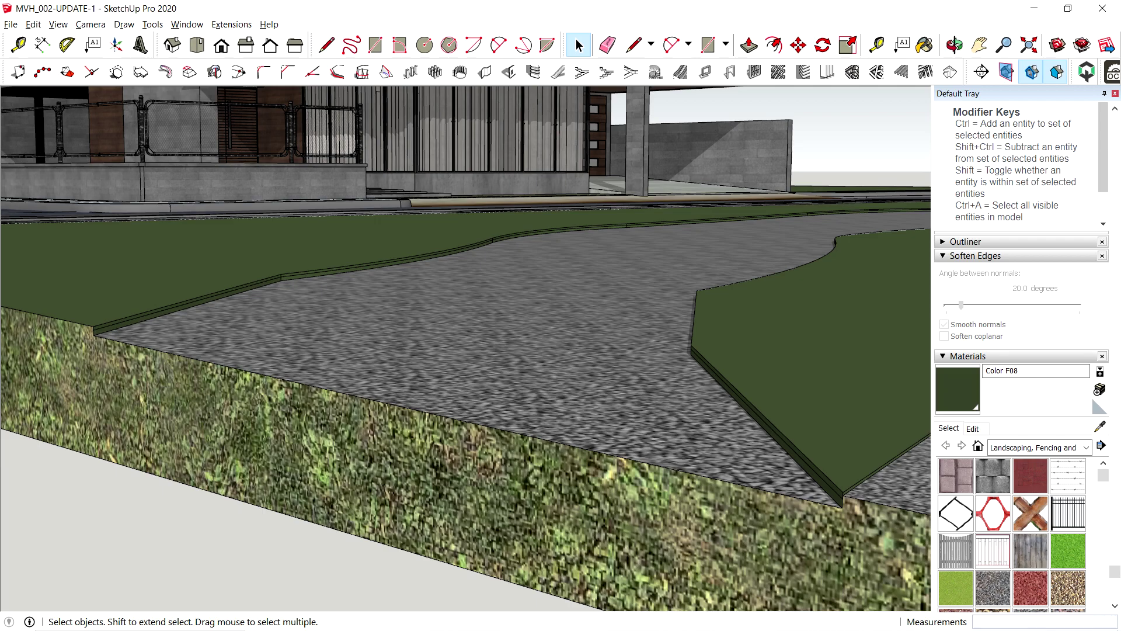
# - In SketchUp, open the path group for editing and raise the opacity of the translucent black material 16
pyautogui.doubleClick(794, 434)
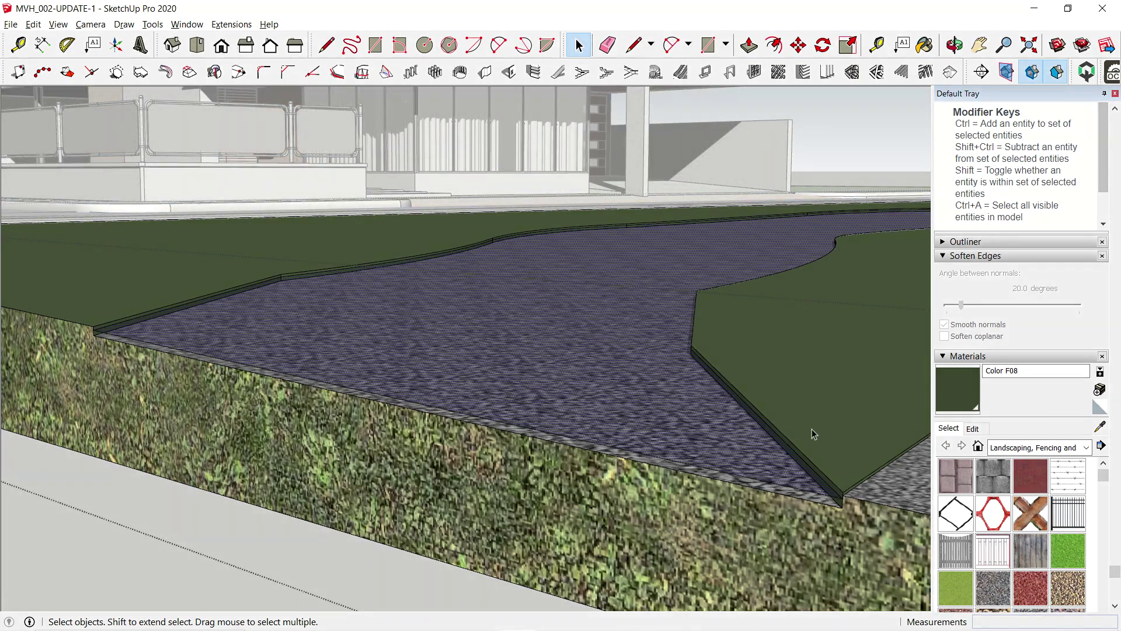
pyautogui.click(973, 429)
pyautogui.press('b')
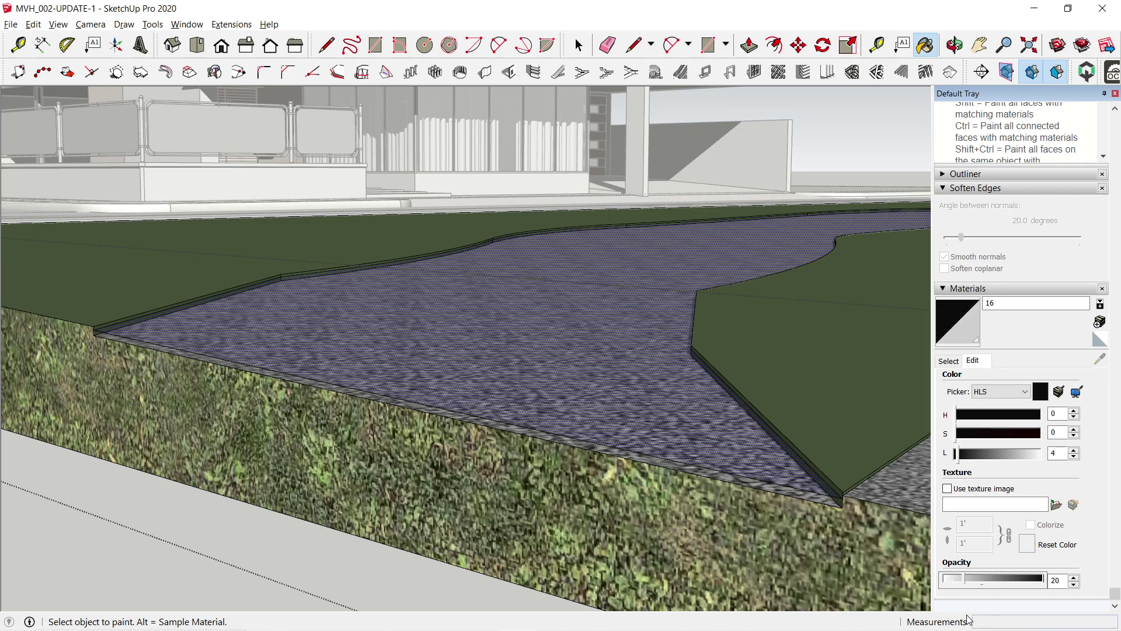
pyautogui.moveTo(968, 578); pyautogui.dragTo(1010, 578)
pyautogui.moveTo(1011, 578); pyautogui.dragTo(1040, 579)
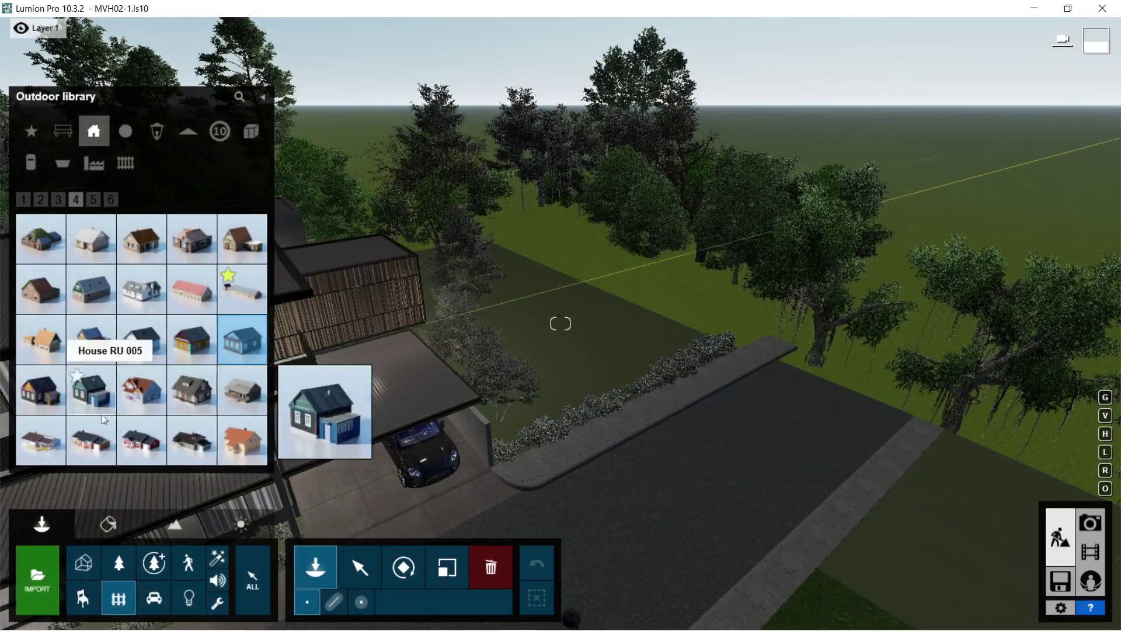
# - In Lumion, place a house from the Outdoor library on the ground beside the main house
pyautogui.click(93, 435)
pyautogui.click(606, 317)
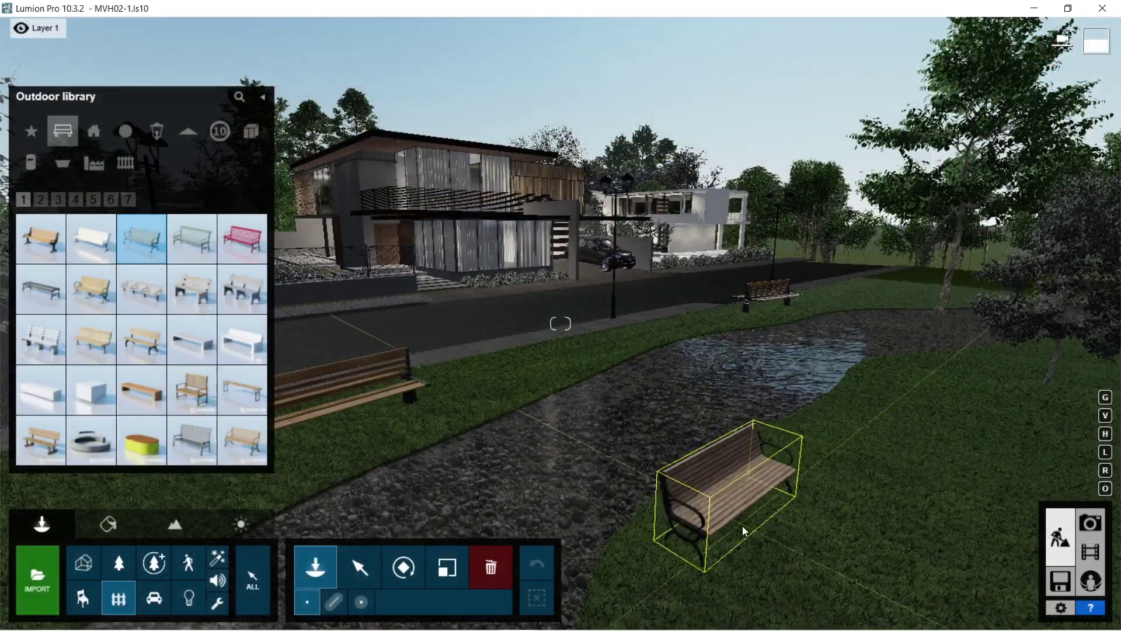
# - Try a bench and several street lamp models from the Outdoor library for the park along the road
pyautogui.click(157, 255)
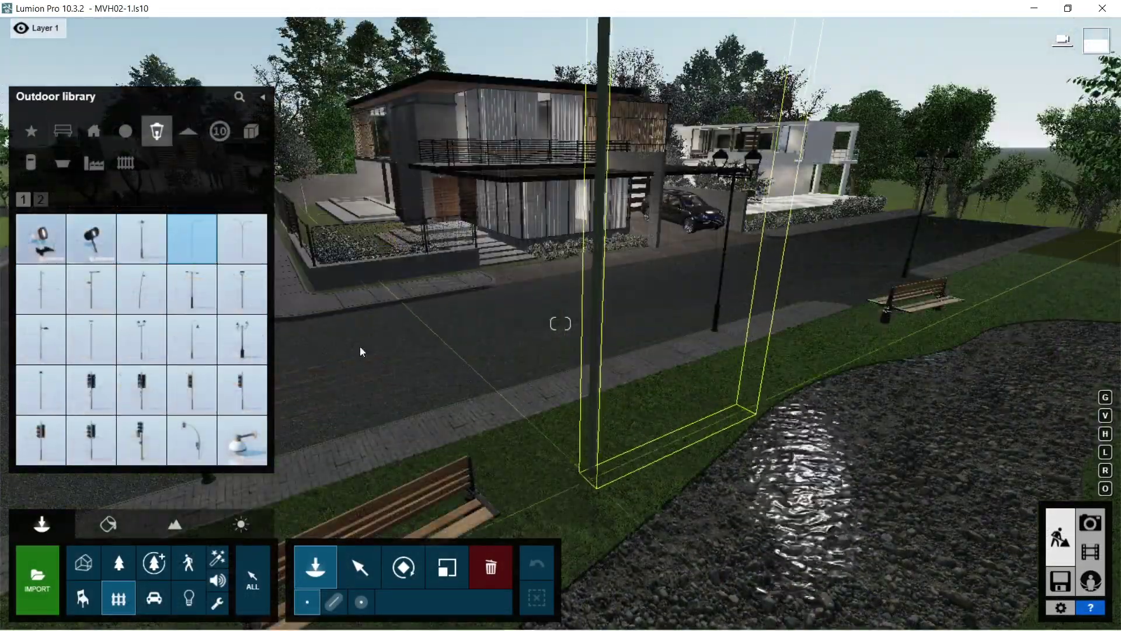
pyautogui.click(192, 289)
pyautogui.click(192, 390)
pyautogui.click(242, 389)
pyautogui.click(72, 336)
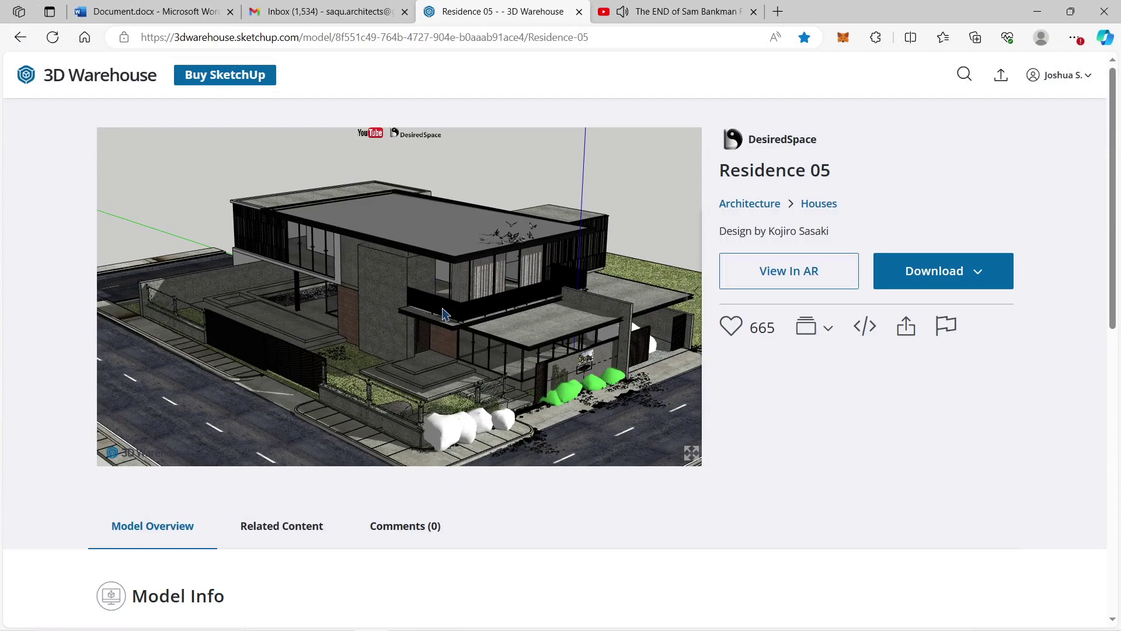
# - Examine the Residence 05 preview on 3D Warehouse and the updated house model in SketchUp from several angles
pyautogui.moveTo(444, 314); pyautogui.dragTo(402, 291)
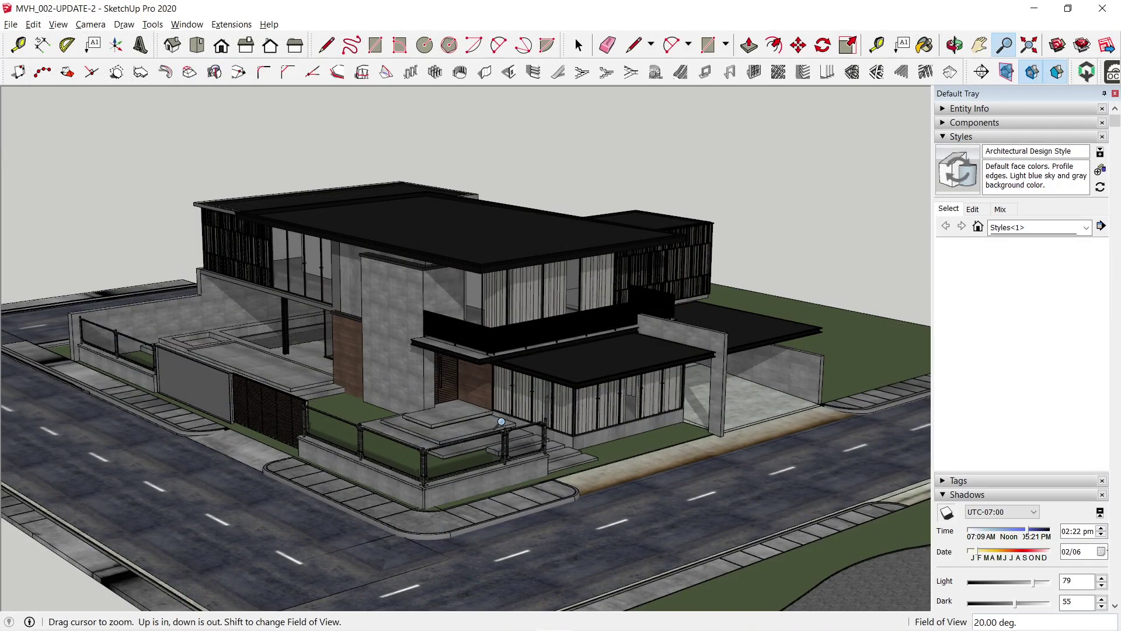
pyautogui.moveTo(523, 415); pyautogui.dragTo(497, 428)
pyautogui.moveTo(497, 428)
pyautogui.mouseDown(button='middle')
pyautogui.moveTo(491, 461)
pyautogui.moveTo(504, 398)
pyautogui.moveTo(520, 426)
pyautogui.moveTo(508, 416)
pyautogui.mouseUp(button='middle')
pyautogui.scroll(-1, 488, 446)
pyautogui.scroll(1, 503, 397)
pyautogui.scroll(1, 512, 423)
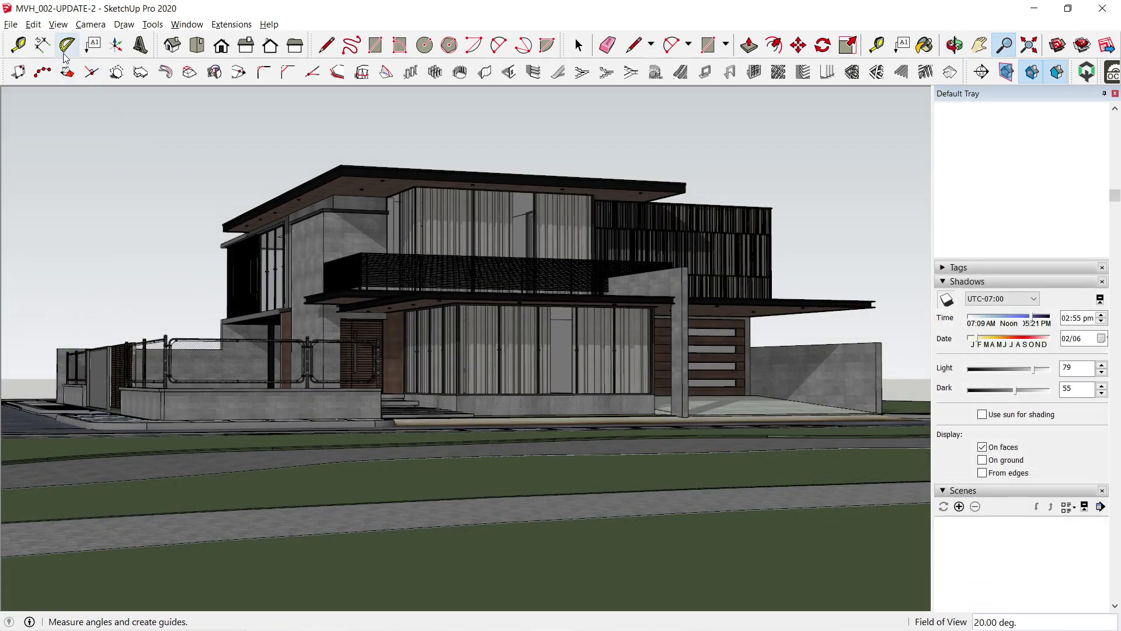
# - Export the 3D model as the COLLADA file MVH_002-UPDATE-2 into the _DAE folder inside 19. MVH 02's Lumion folder
pyautogui.click(11, 25)
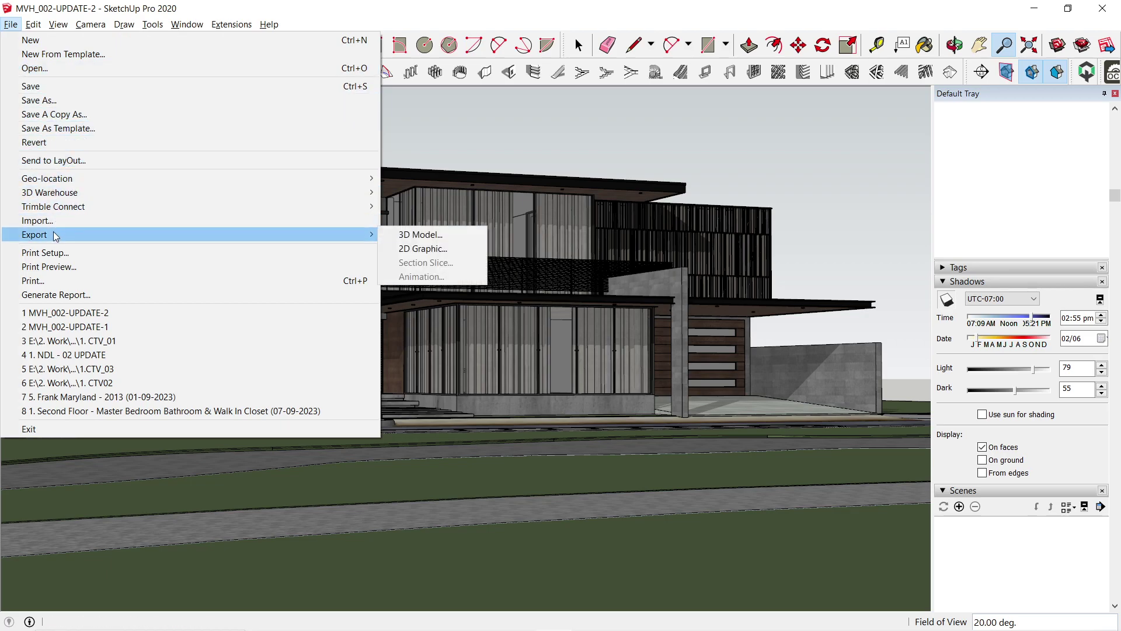
pyautogui.click(440, 233)
pyautogui.click(146, 364)
pyautogui.click(451, 107)
pyautogui.click(385, 111)
pyautogui.doubleClick(275, 408)
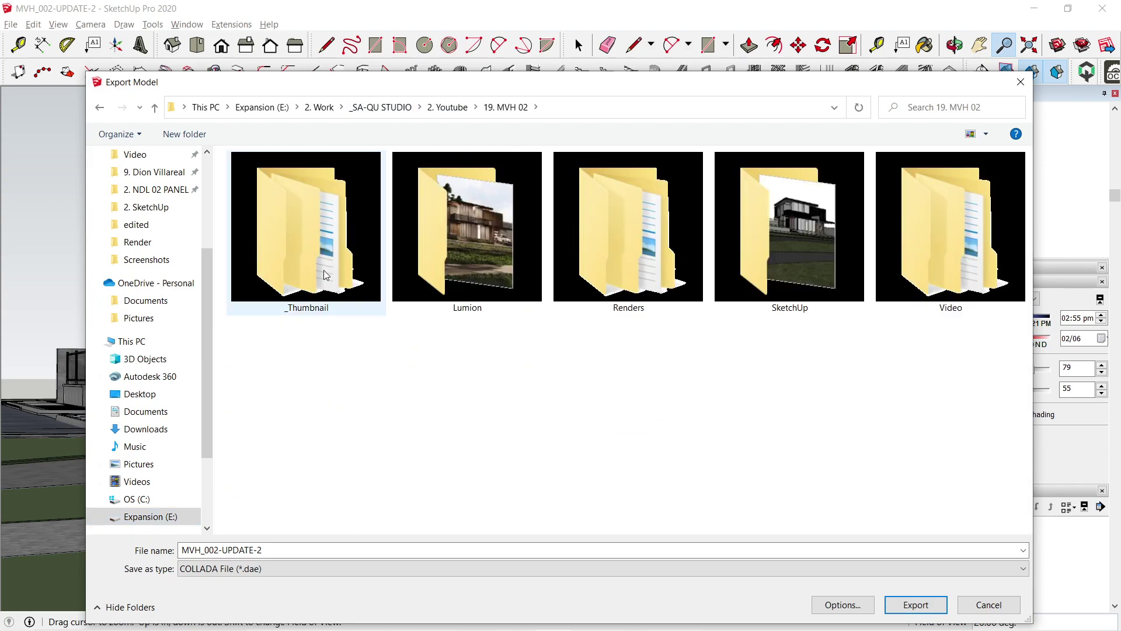
pyautogui.doubleClick(438, 251)
pyautogui.click(341, 550)
pyautogui.write('-2')
pyautogui.press('Return')
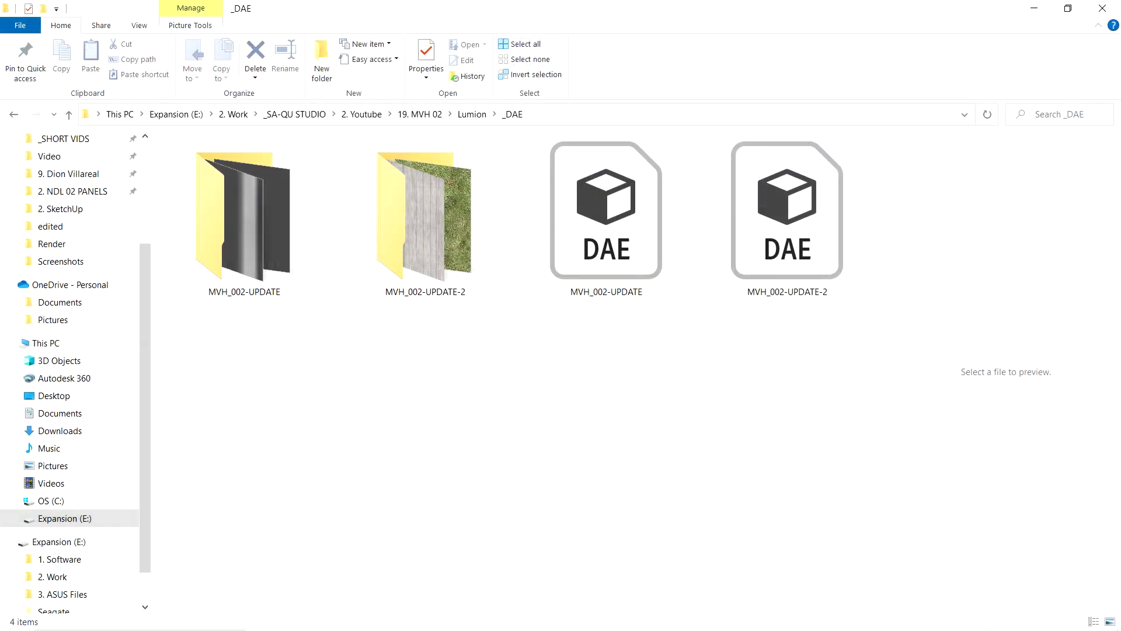
pyautogui.moveTo(499, 316); pyautogui.dragTo(168, 131)
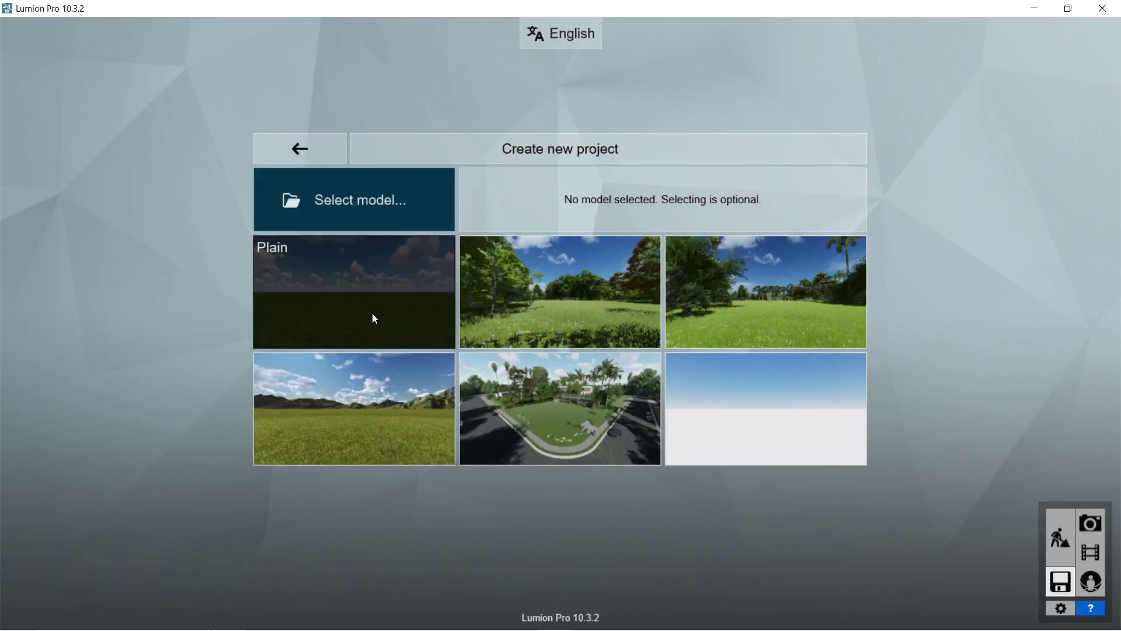
# - In Lumion, create a new project from the Plain scene and import the exported house model
pyautogui.click(373, 318)
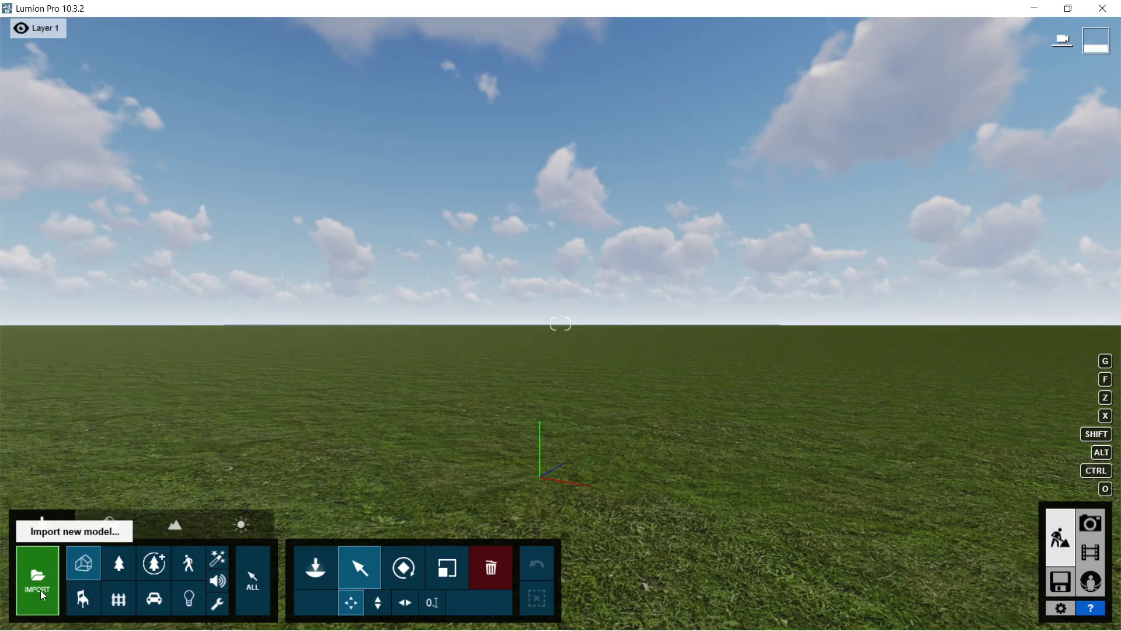
pyautogui.click(39, 589)
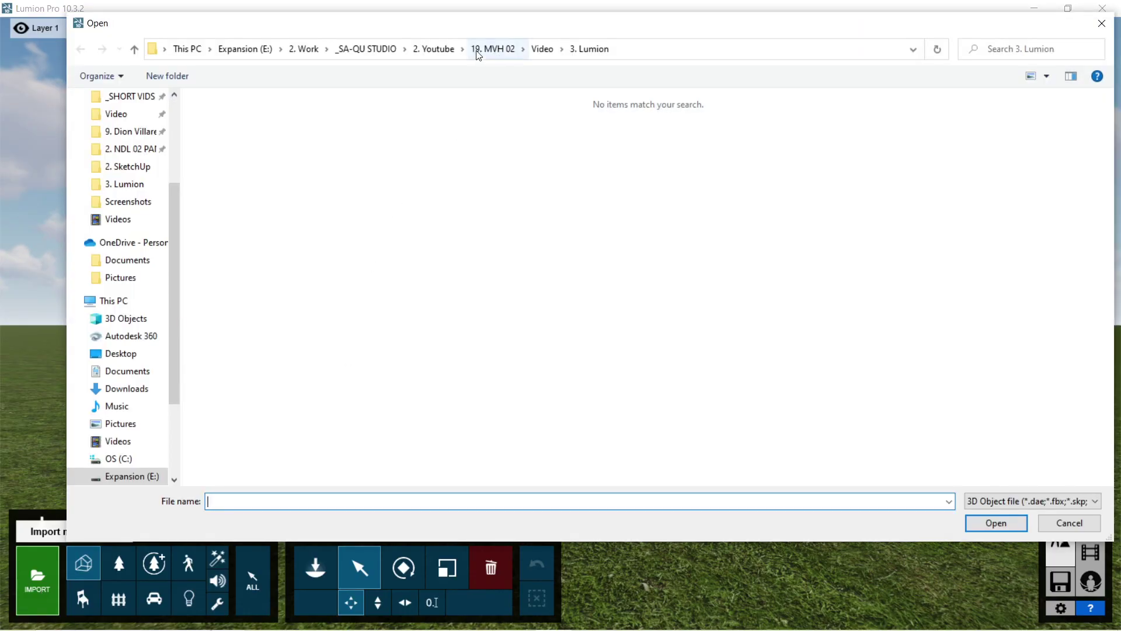
pyautogui.click(492, 157)
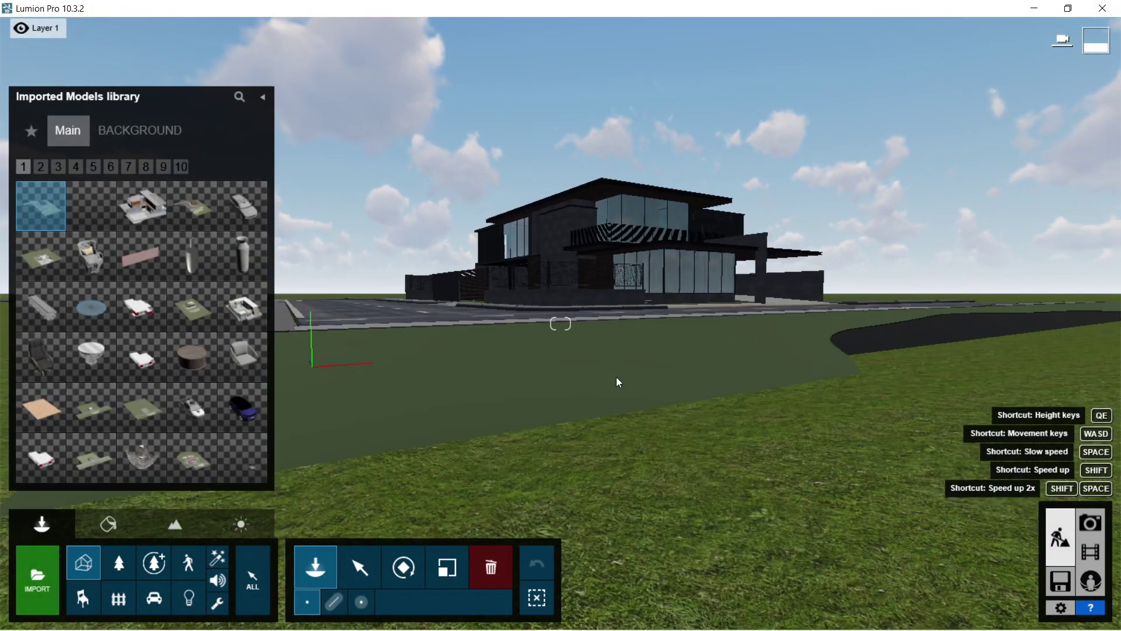
pyautogui.press('q')
pyautogui.press('e')
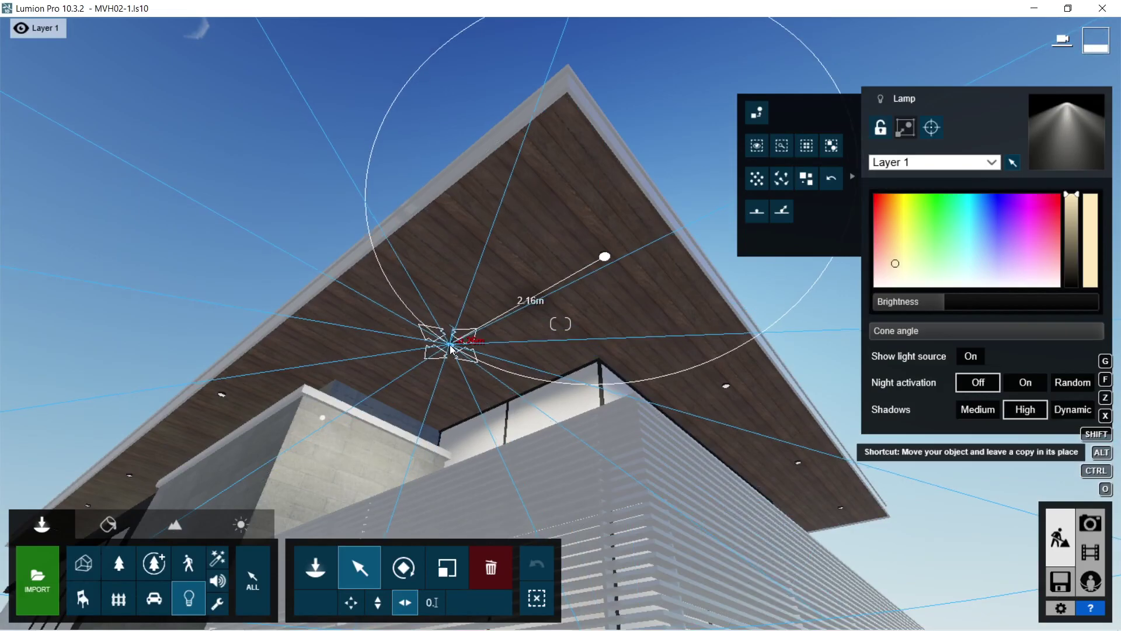
# - Copy the ceiling lamp to another spot on the roof soffit and activate rotation for the selected interior lamps
pyautogui.keyDown('alt'); pyautogui.moveTo(447, 341); pyautogui.dragTo(126, 461); pyautogui.keyUp('alt')
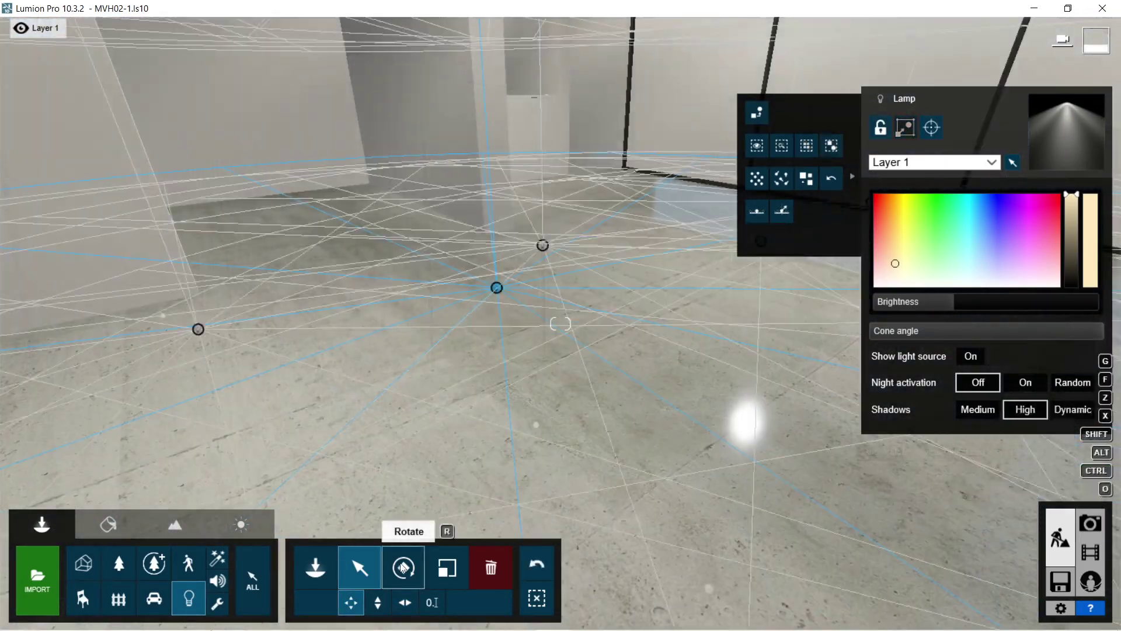
pyautogui.click(403, 567)
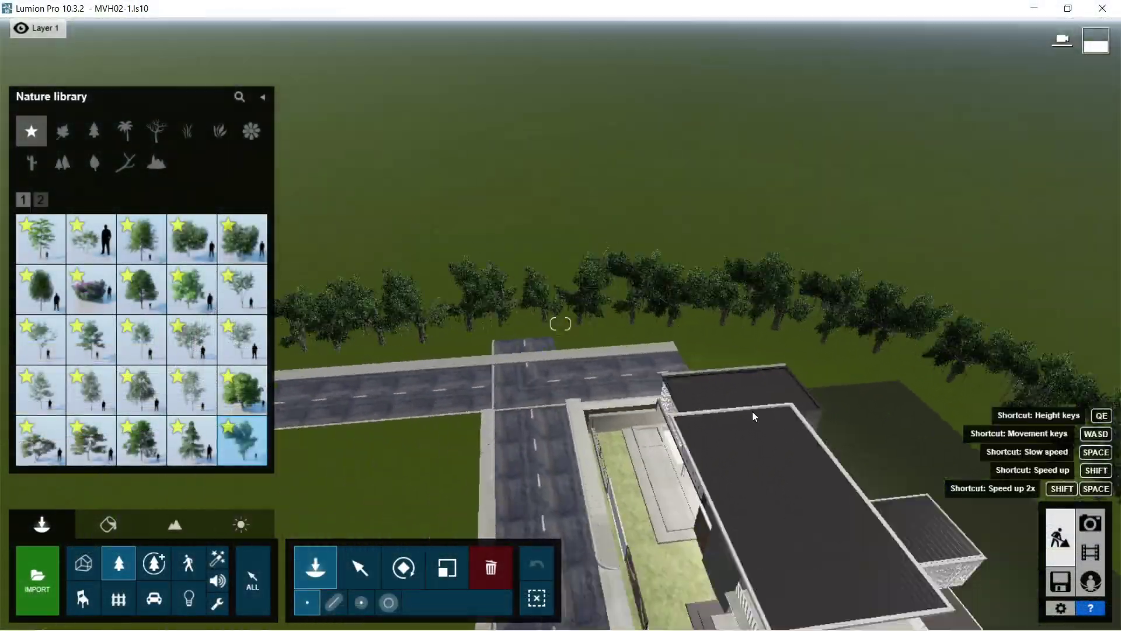
# - Select the trees around the site, and adjust the green selection hue and range of the BlackElder-Green2 HQ bushes
pyautogui.keyDown('ctrl'); pyautogui.moveTo(258, 197); pyautogui.dragTo(1119, 518); pyautogui.keyUp('ctrl')
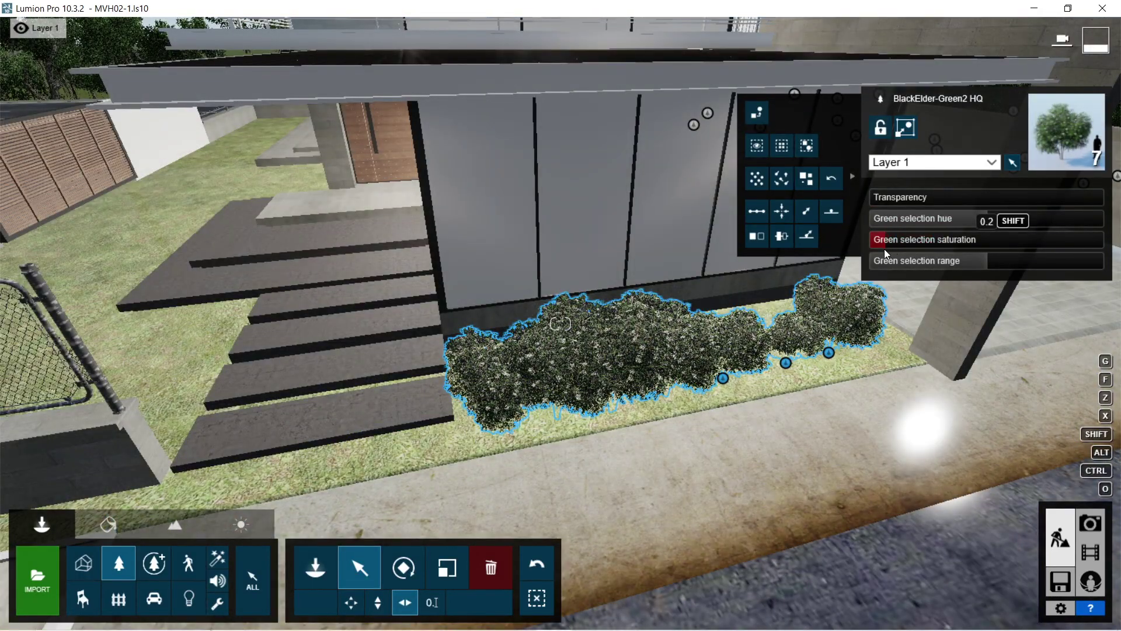
pyautogui.click(989, 223)
pyautogui.moveTo(990, 223); pyautogui.dragTo(980, 227)
pyautogui.click(1083, 258)
pyautogui.moveTo(1084, 257); pyautogui.dragTo(987, 275)
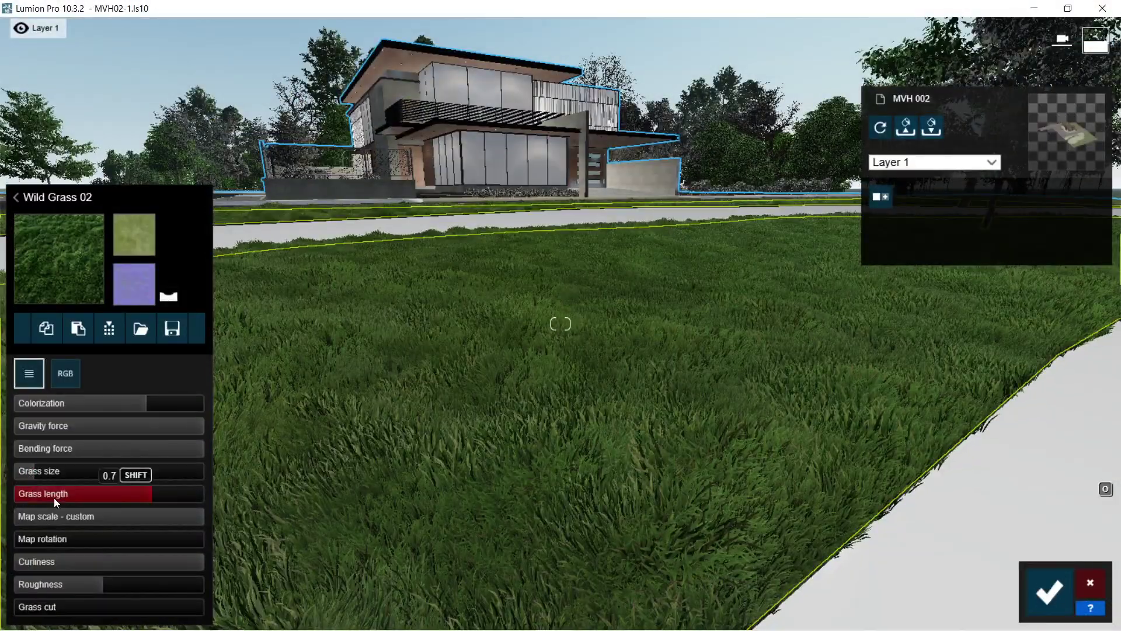
# - Open the colour settings of the Wild Grass 02 material and lower the wave scale of the White Water material
pyautogui.click(65, 374)
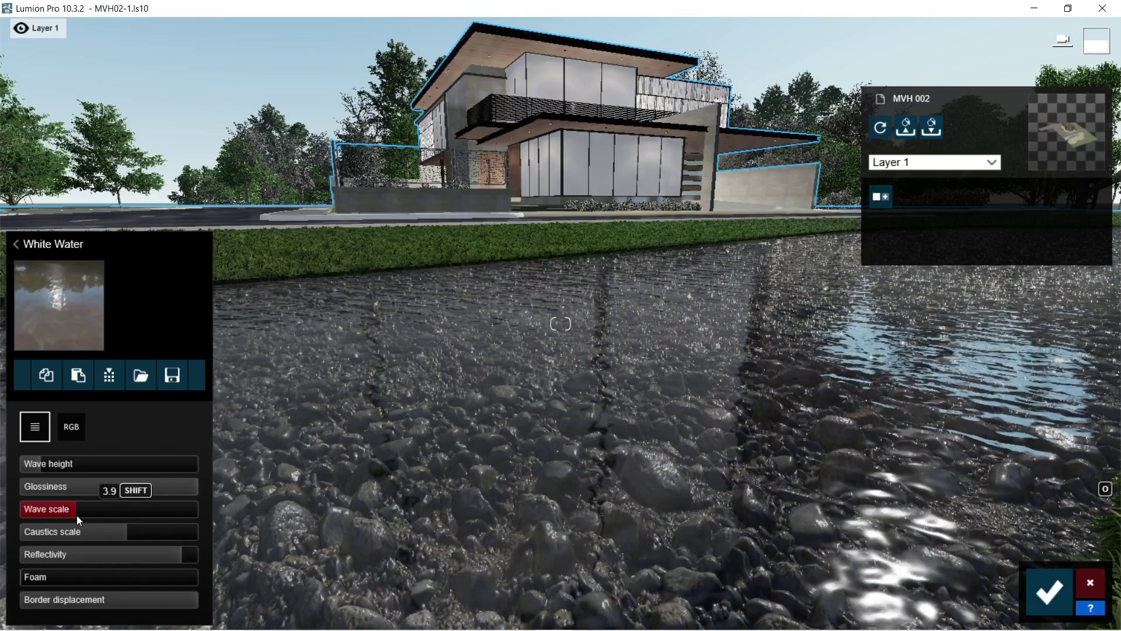
pyautogui.moveTo(76, 515)
pyautogui.mouseDown()
pyautogui.moveTo(108, 515)
pyautogui.moveTo(56, 516)
pyautogui.mouseUp()
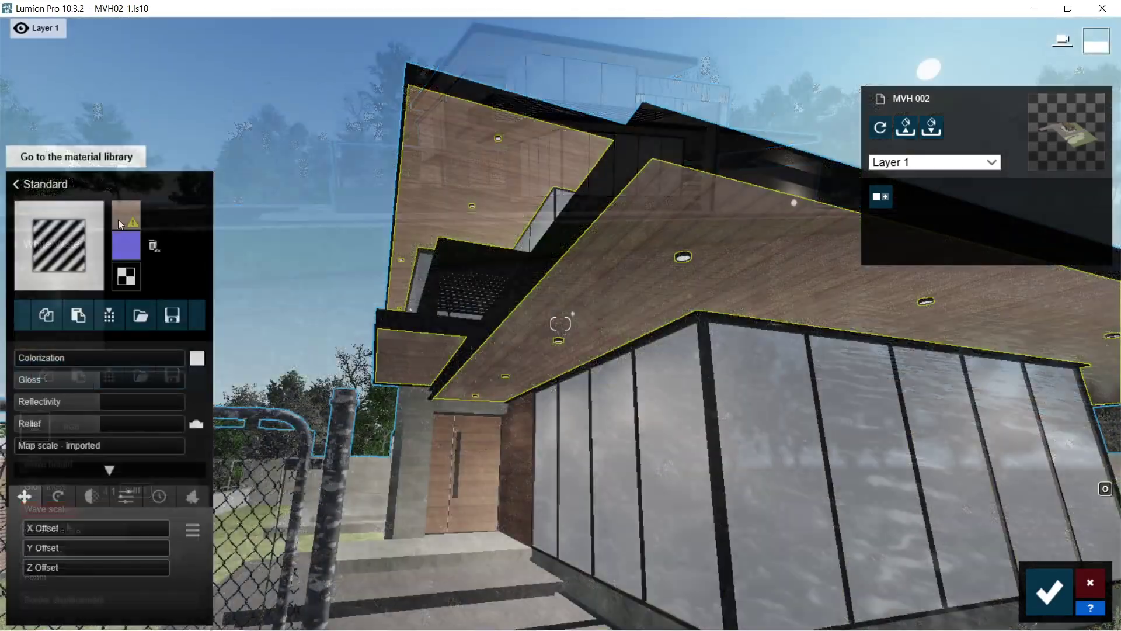
# - Load a texture image from disk for the wood ceiling's Standard material and raise its gloss
pyautogui.click(50, 245)
pyautogui.click(493, 49)
pyautogui.doubleClick(518, 175)
pyautogui.doubleClick(365, 175)
pyautogui.doubleClick(315, 138)
pyautogui.moveTo(81, 380); pyautogui.dragTo(157, 385)
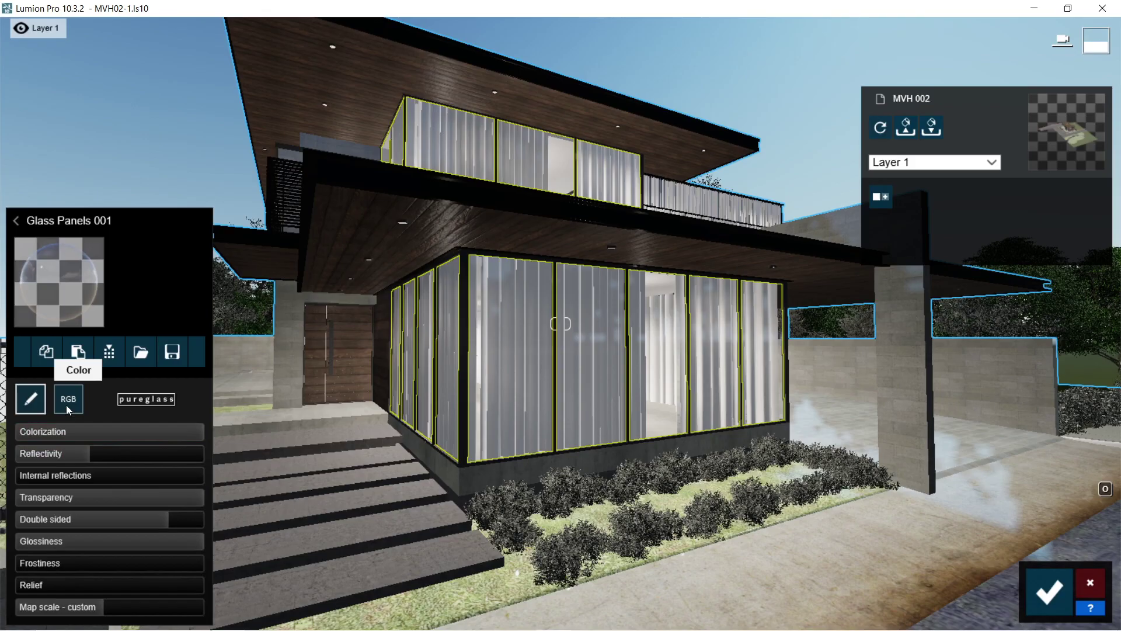
# - Open the colour settings of the window glass material Glass Panels 001
pyautogui.click(66, 405)
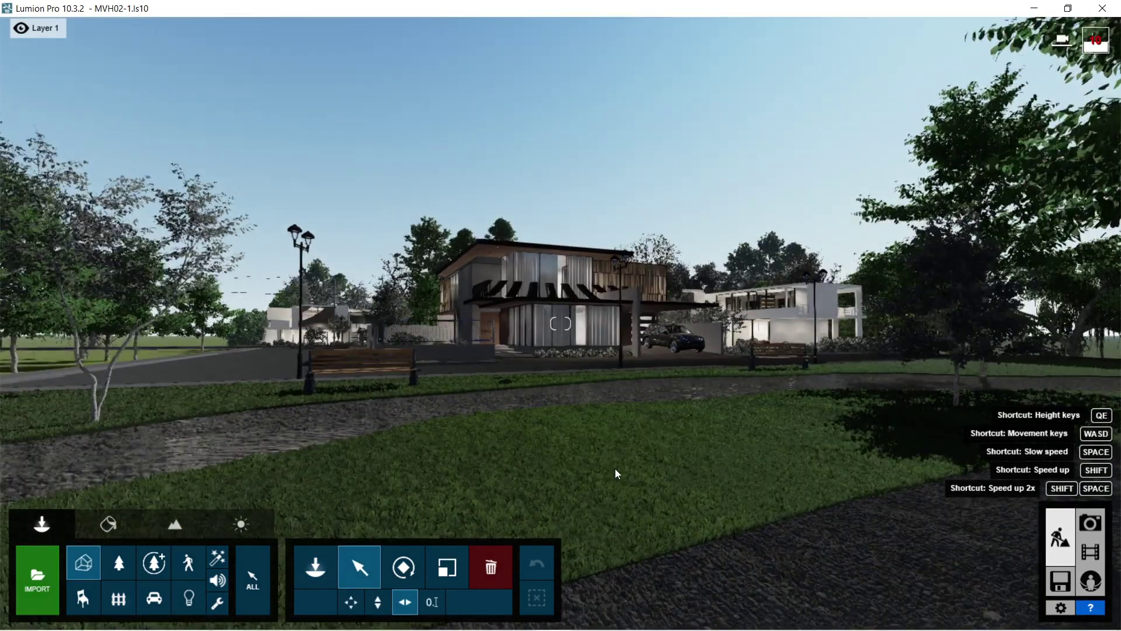
# - Switch to Photo mode and examine the camera height and focal length of the house view from the park
pyautogui.press('w')
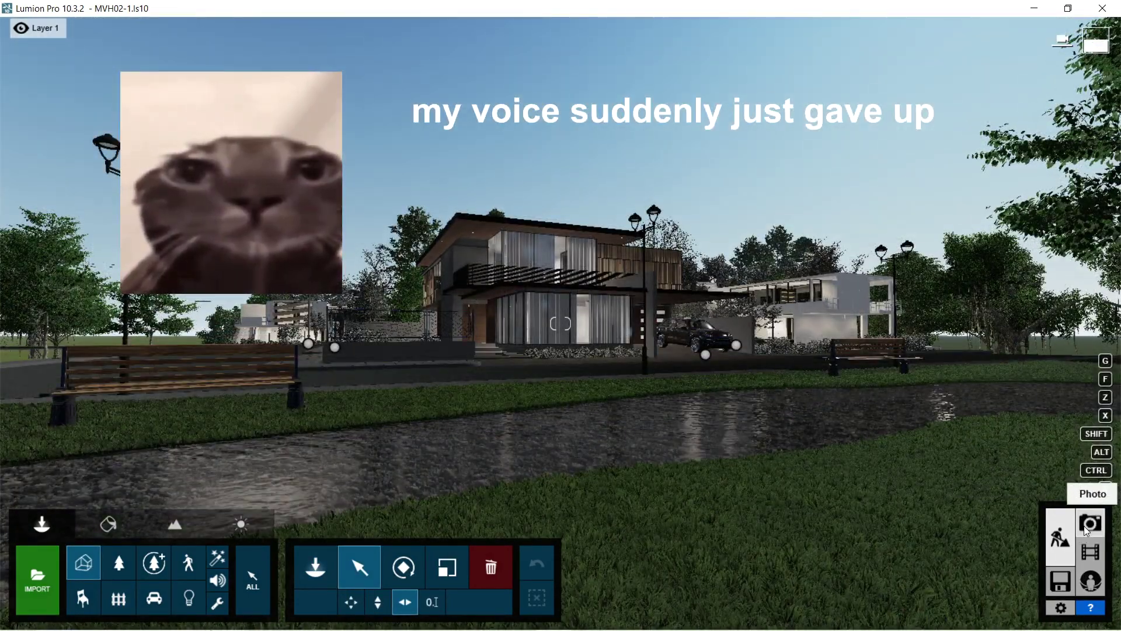
pyautogui.click(1085, 524)
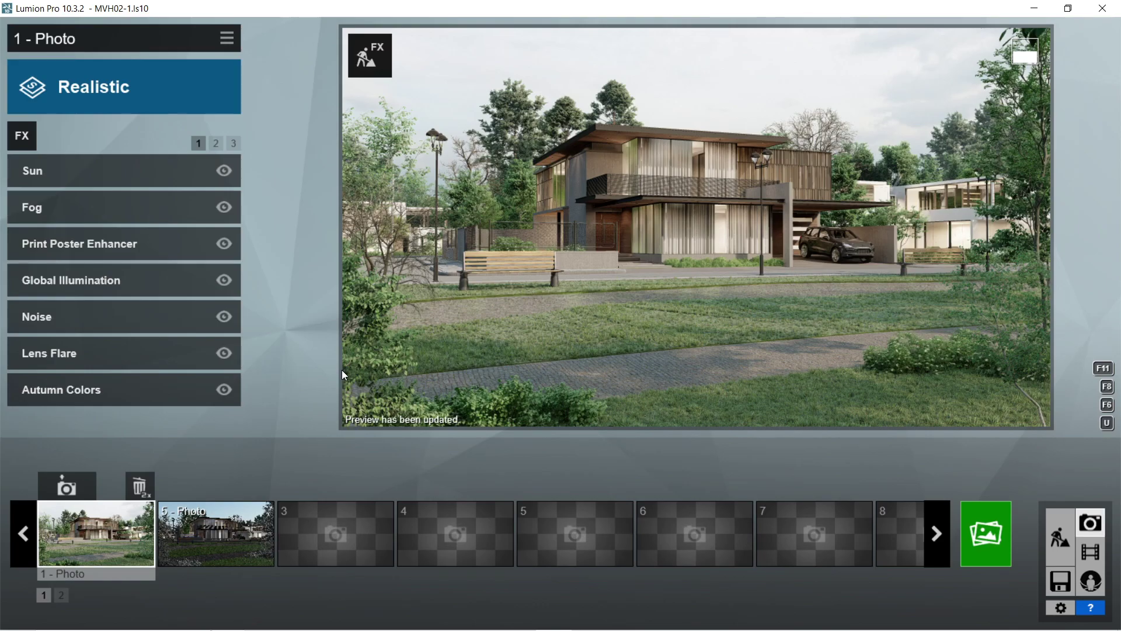
pyautogui.moveTo(645, 335)
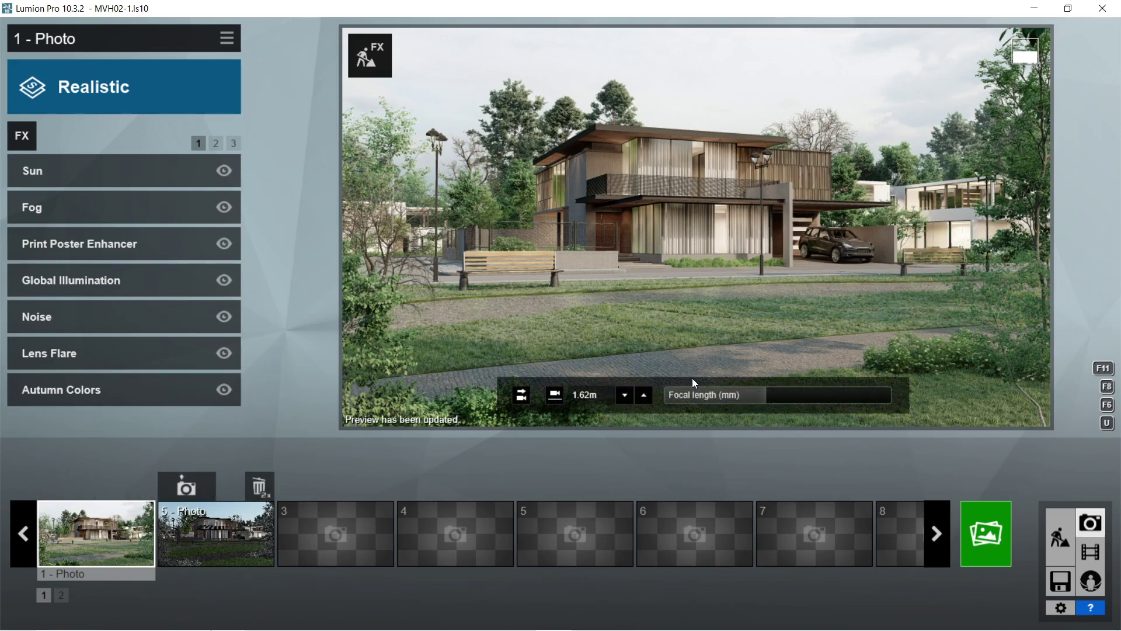
pyautogui.moveTo(706, 397)
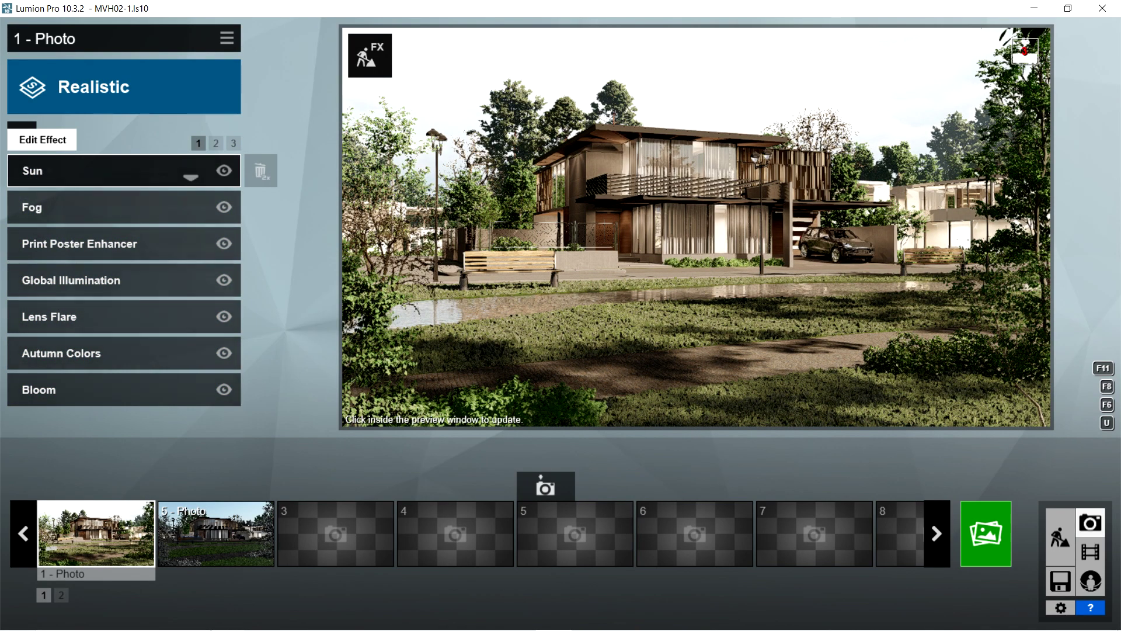
# - Open the Sun, Fog, Print Poster Enhancer and Global Illumination effects of photo 1 to examine their settings
pyautogui.click(105, 174)
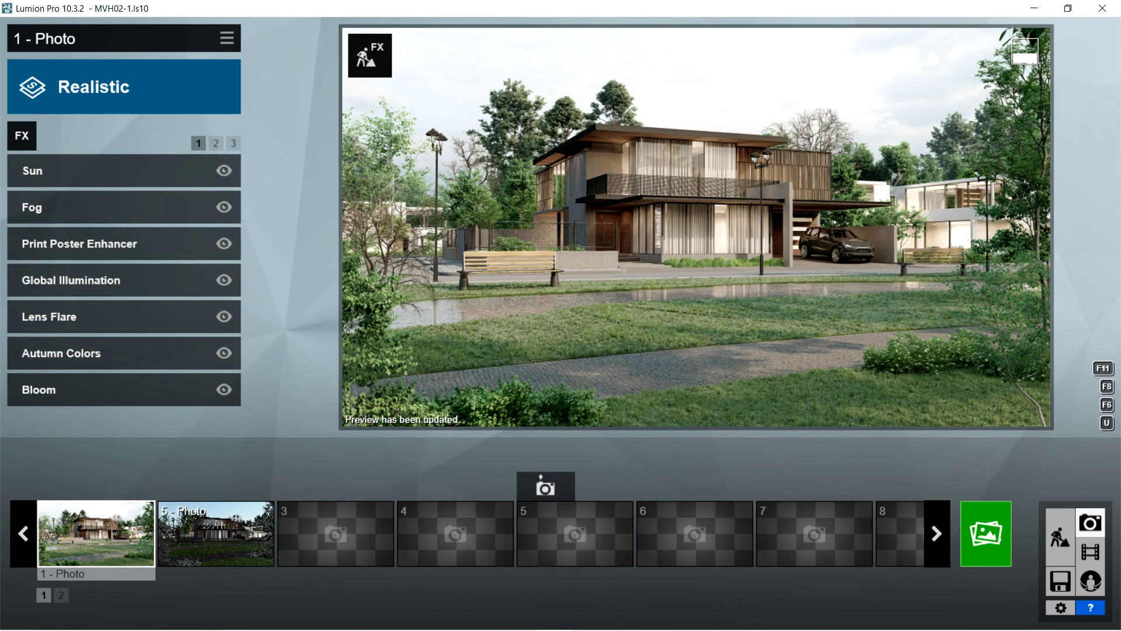
pyautogui.click(87, 207)
pyautogui.click(79, 244)
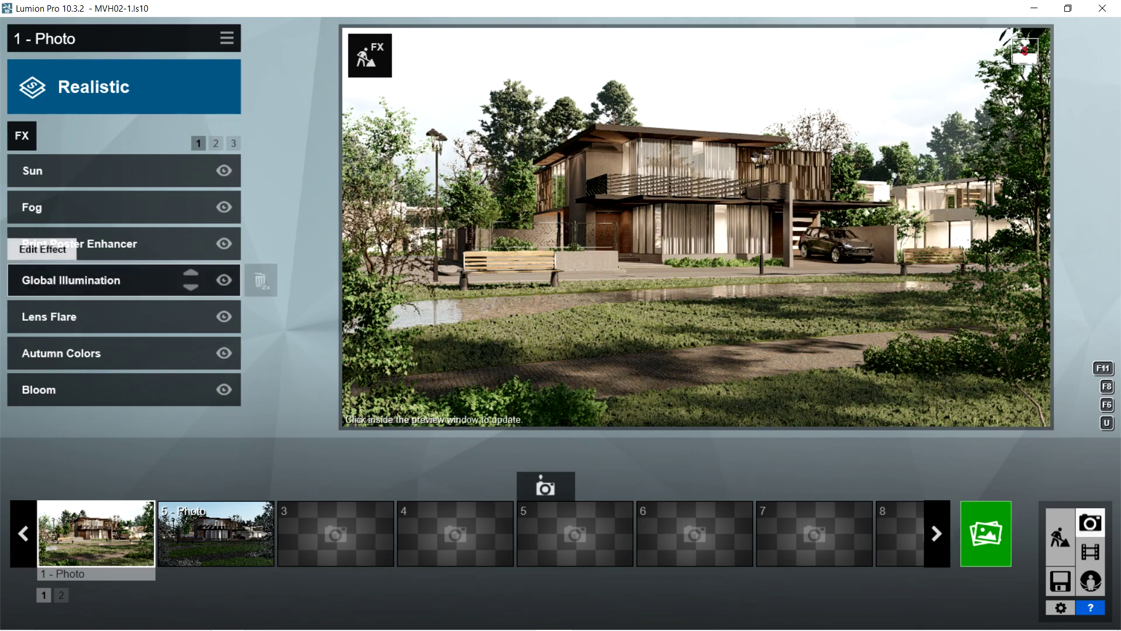
pyautogui.click(88, 280)
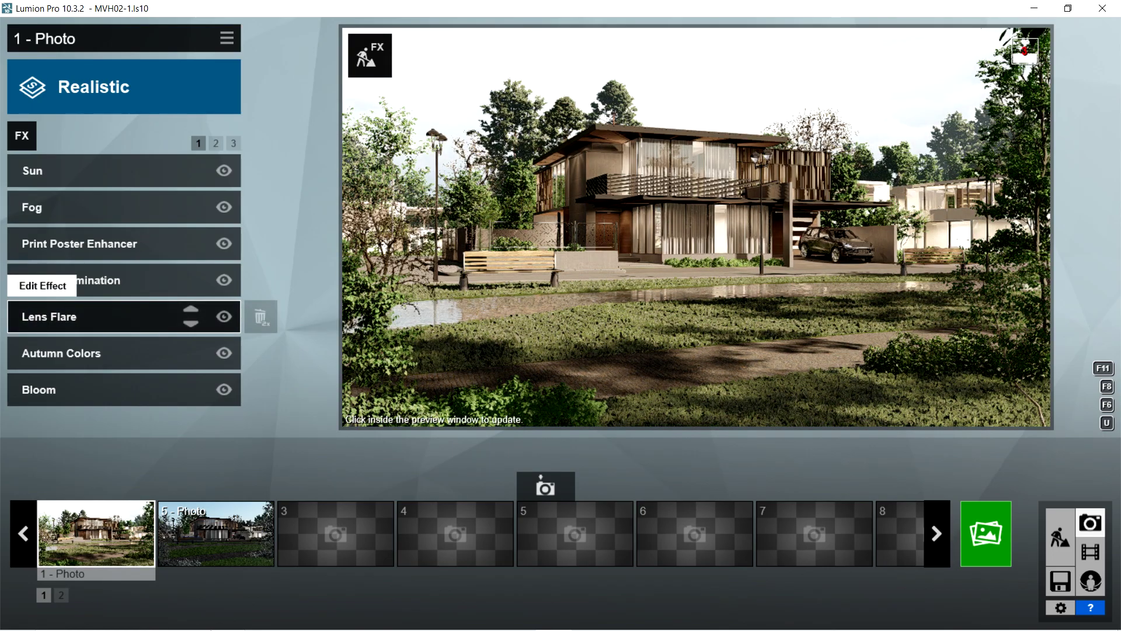
# - Open the Lens Flare, Autumn Colors and Bloom effects of photo 1 to examine their settings
pyautogui.click(49, 316)
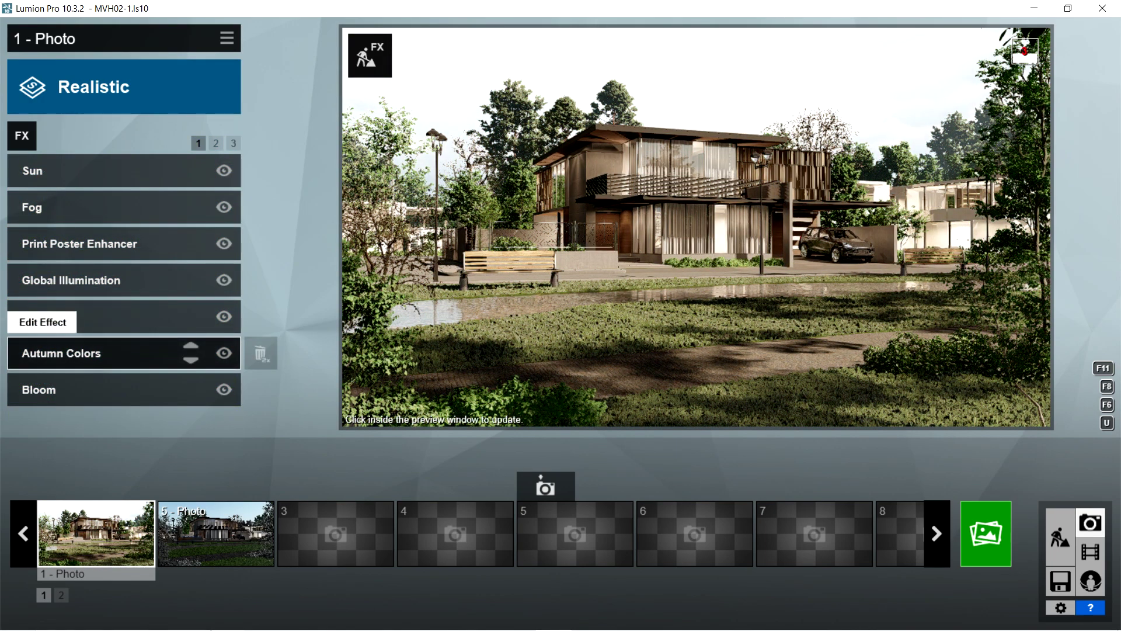
pyautogui.click(61, 353)
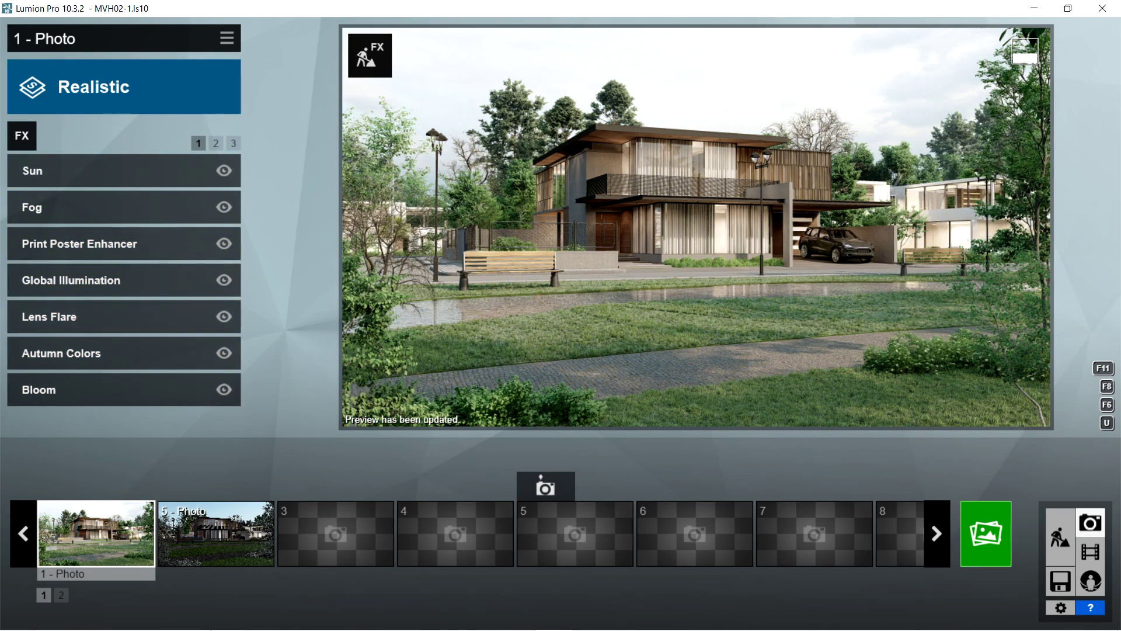
pyautogui.click(41, 388)
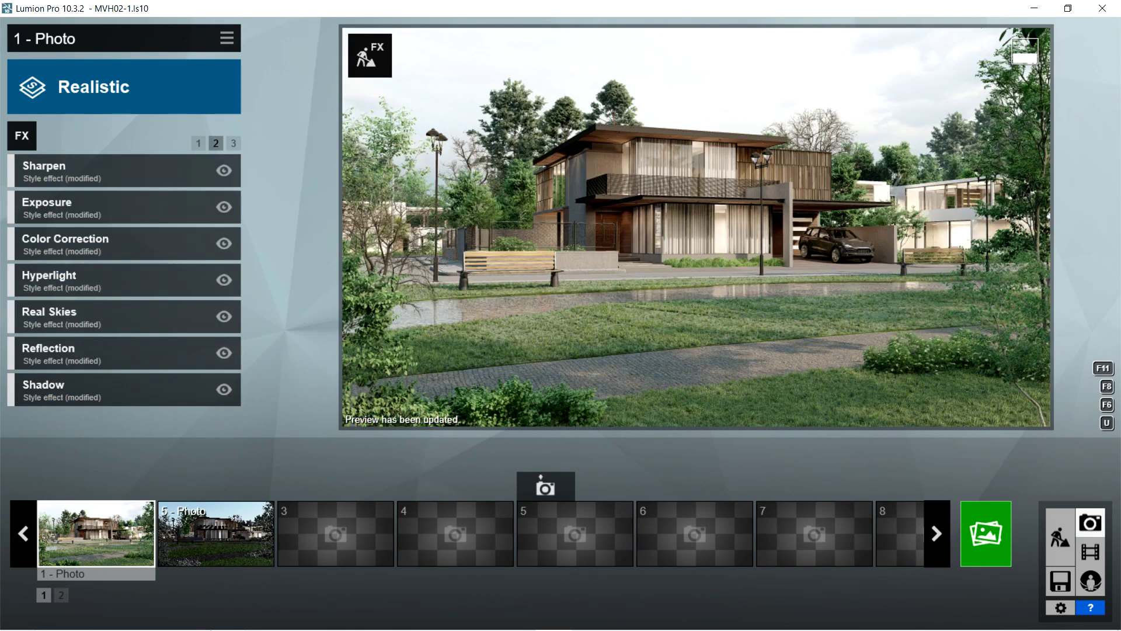
# - Open the Sharpen, Exposure, Color Correction, Hyperlight and Real Skies effects of photo 1 to examine their settings
pyautogui.click(44, 170)
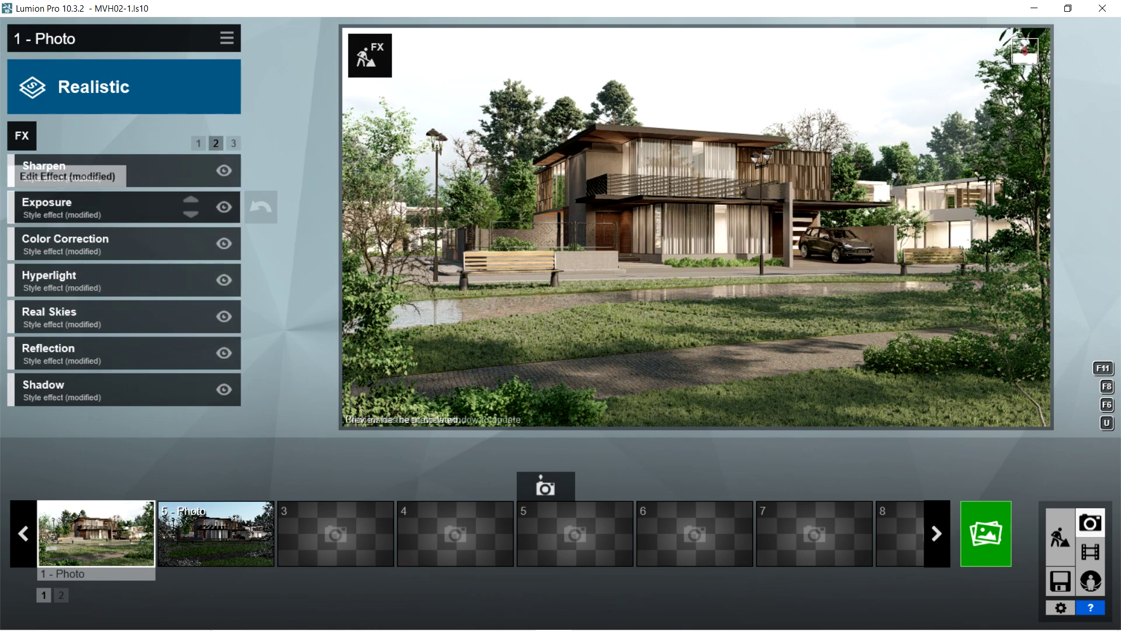
pyautogui.click(46, 206)
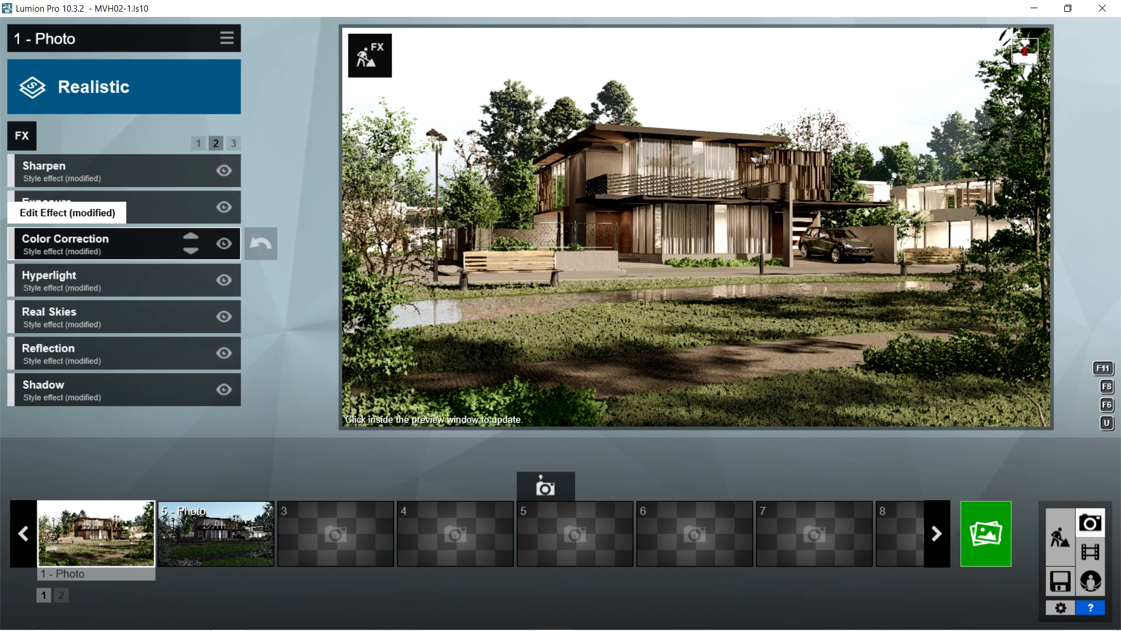
pyautogui.click(66, 239)
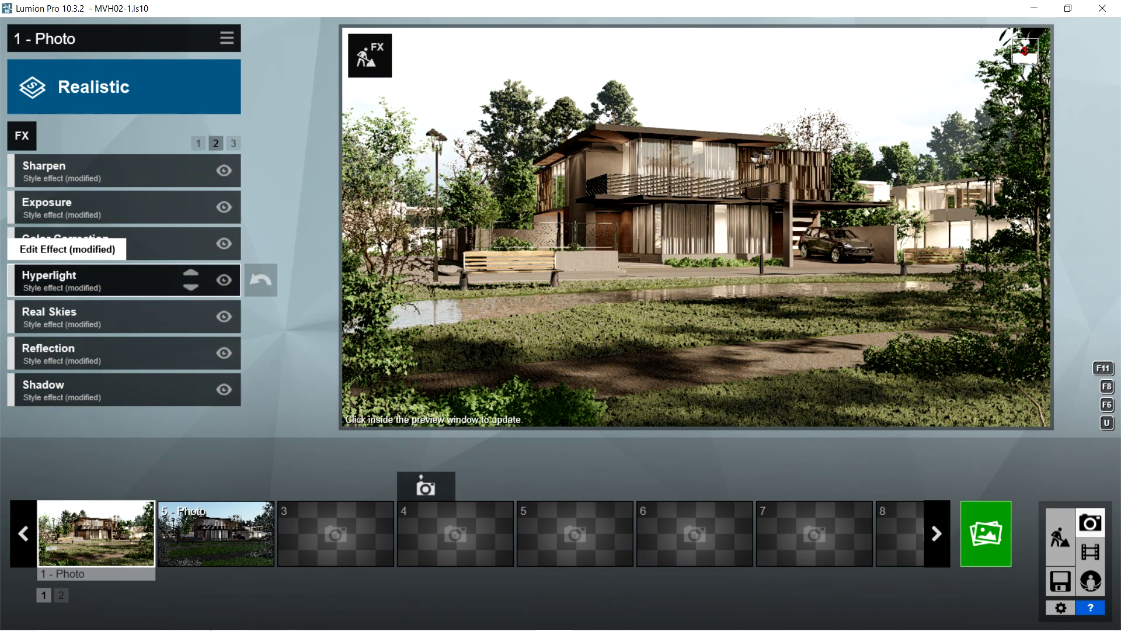
pyautogui.click(87, 278)
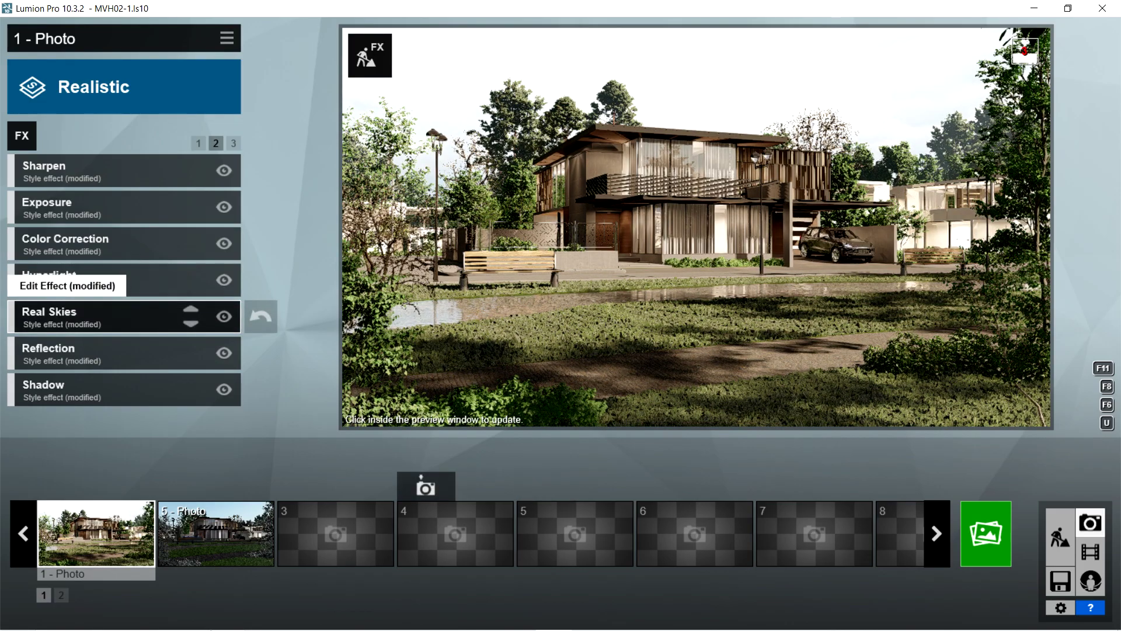
pyautogui.click(59, 315)
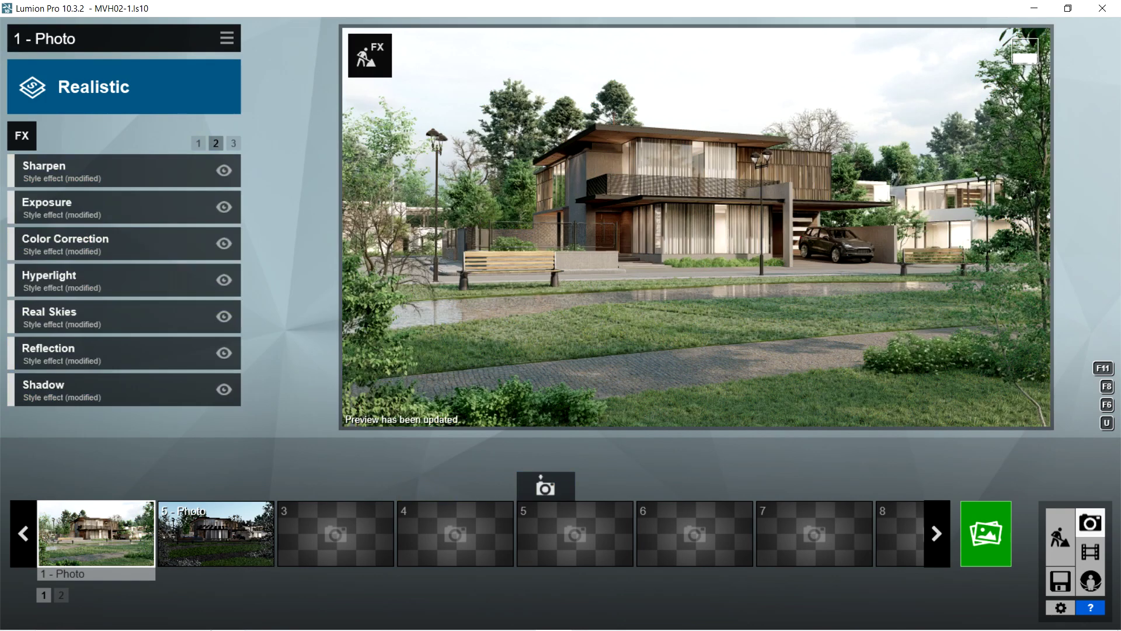
# - Examine the Reflection effect with its reflection planes, plus the Shadow and Sky Light effect settings of photo 1
pyautogui.click(64, 350)
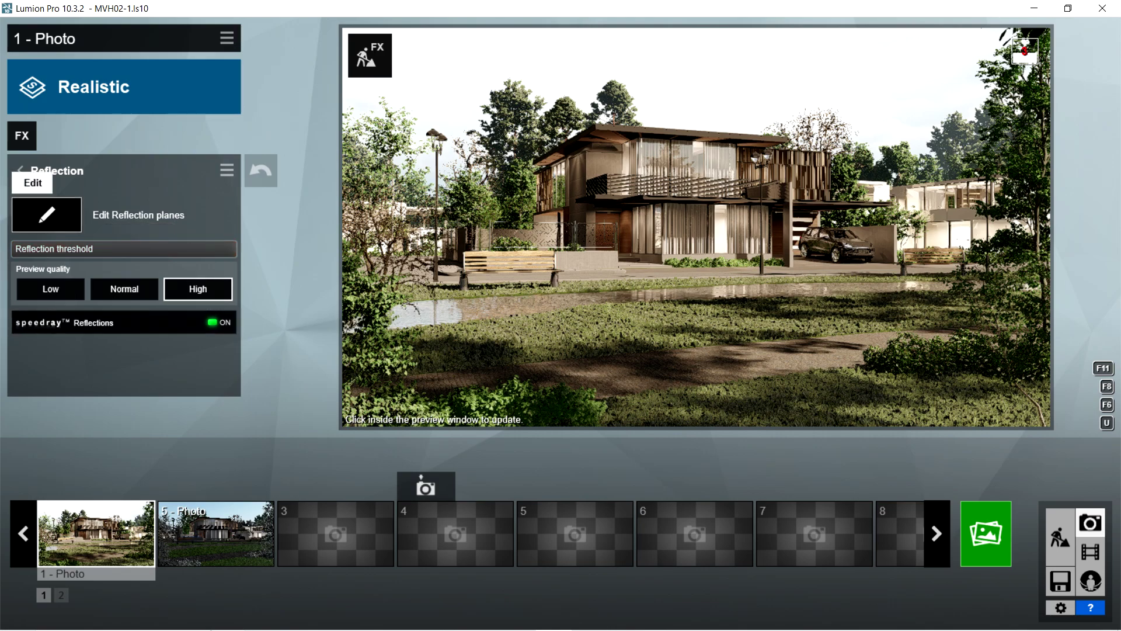
pyautogui.click(47, 215)
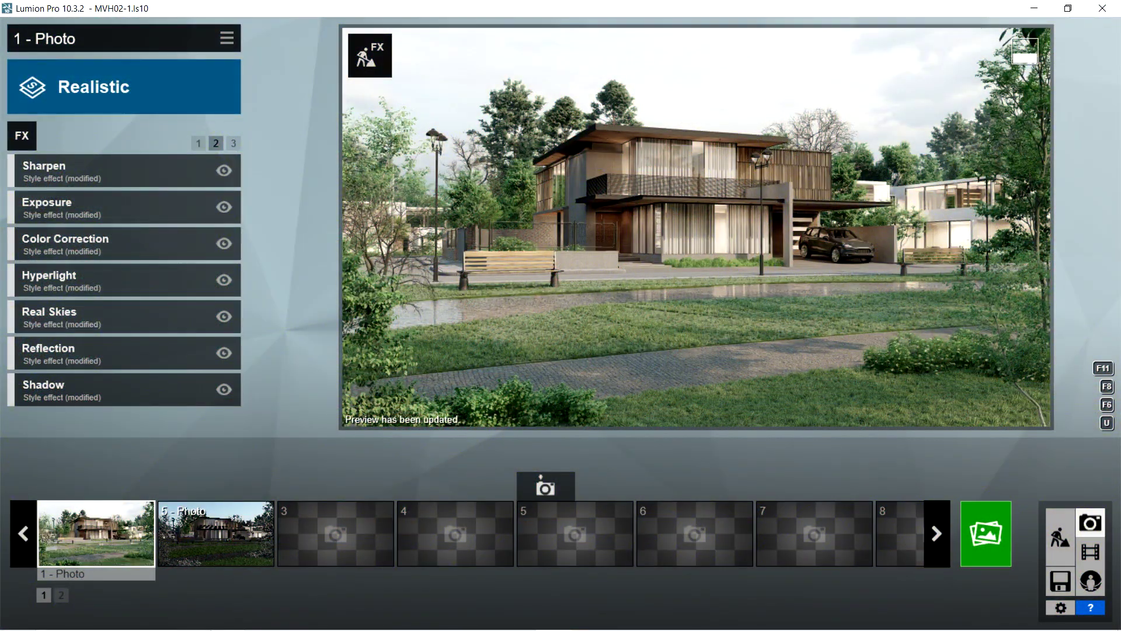
pyautogui.click(64, 388)
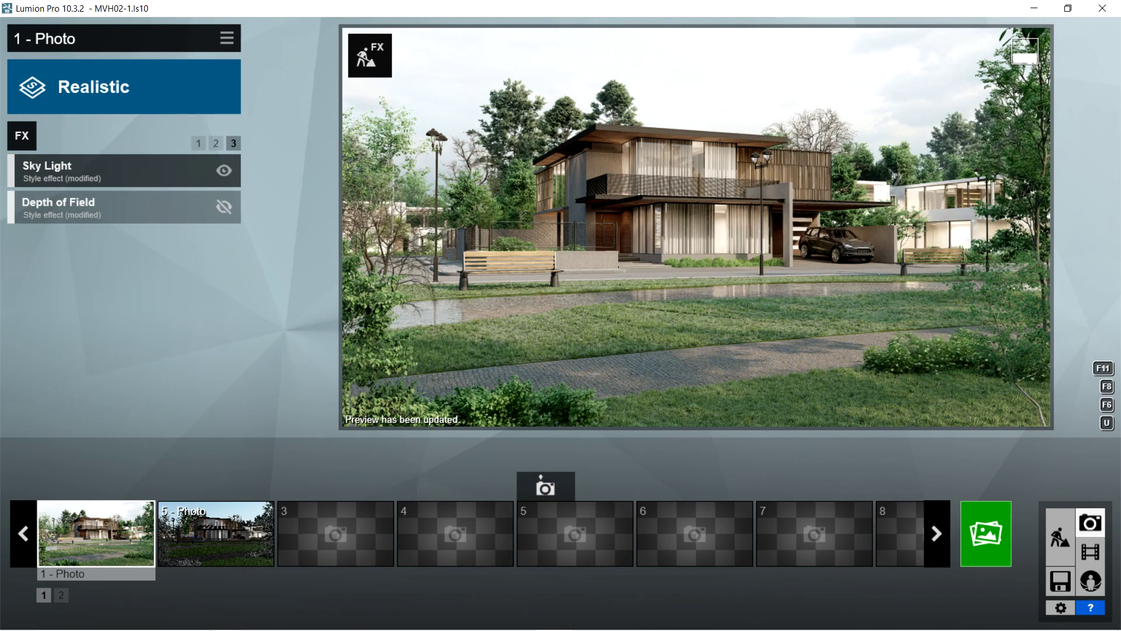
pyautogui.click(117, 170)
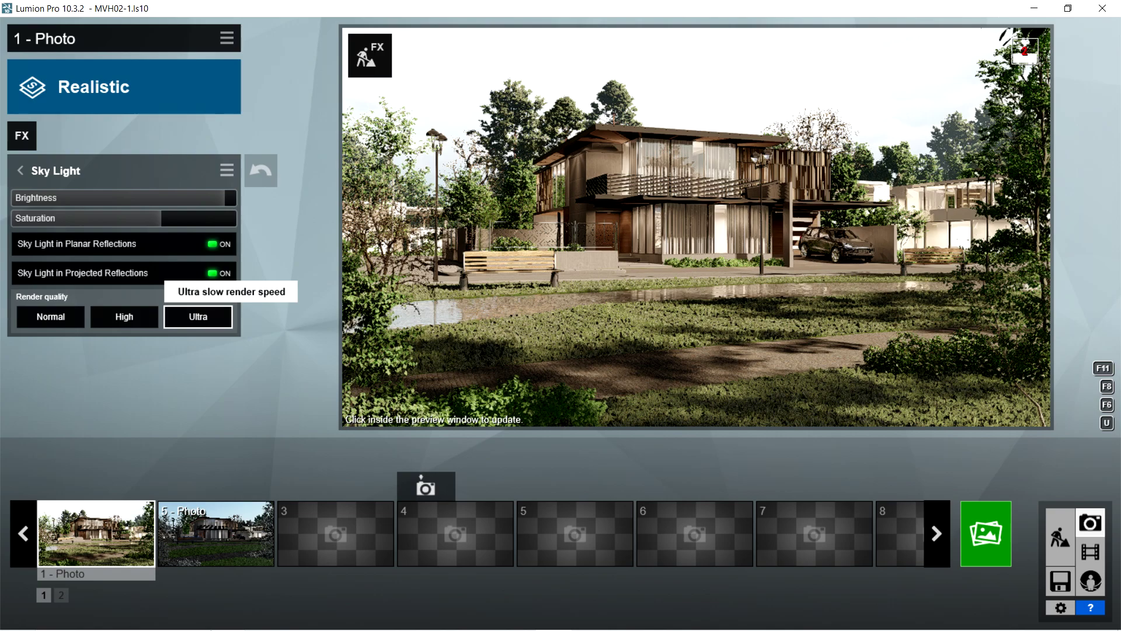
pyautogui.click(210, 170)
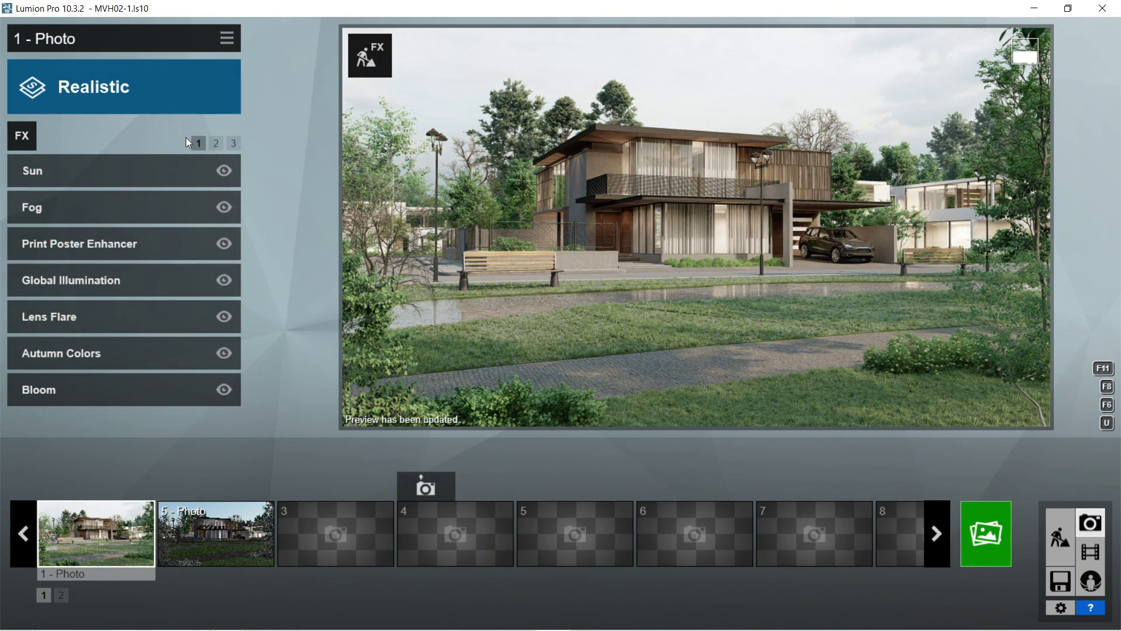
pyautogui.click(216, 142)
pyautogui.click(198, 143)
# - Render photo 1 as a still image at Print resolution, 3840x2160
pyautogui.click(981, 536)
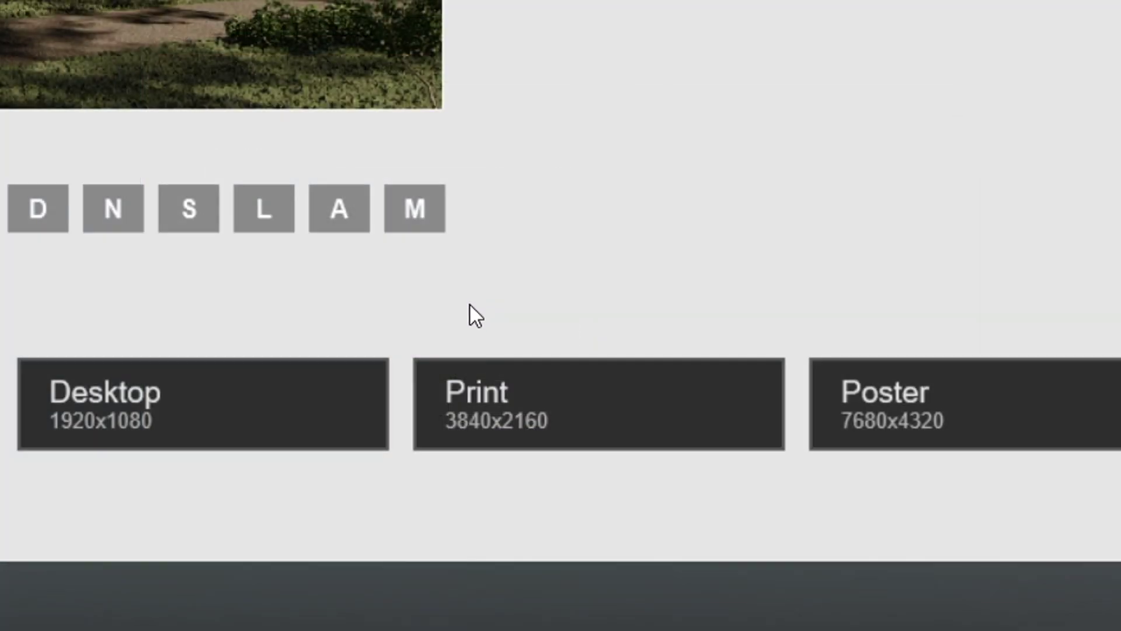
pyautogui.click(499, 400)
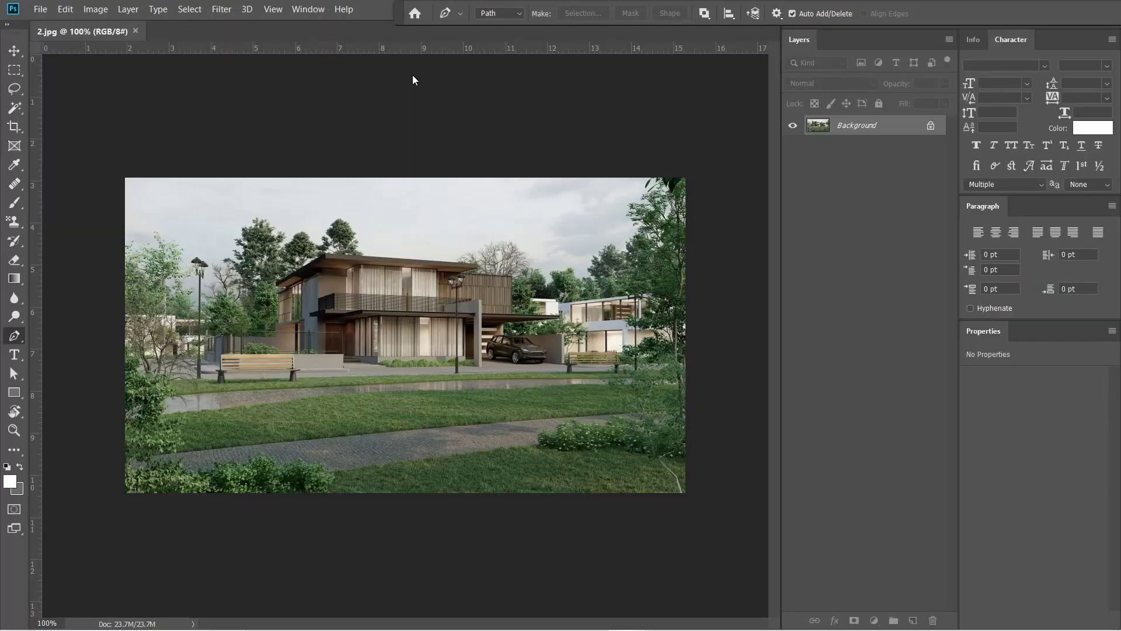
# - In Photoshop, zoom the render 2.jpg to 32% and convert its locked Background into a regular layer named Layer 0
pyautogui.click(48, 622)
pyautogui.write('32')
pyautogui.press('Return')
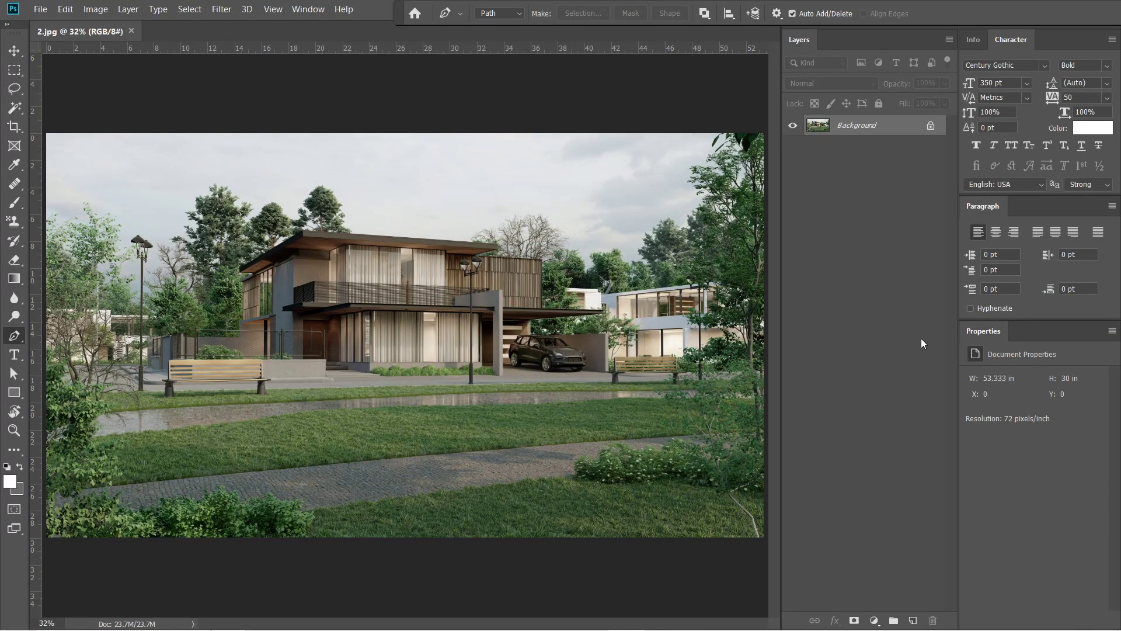
pyautogui.doubleClick(868, 129)
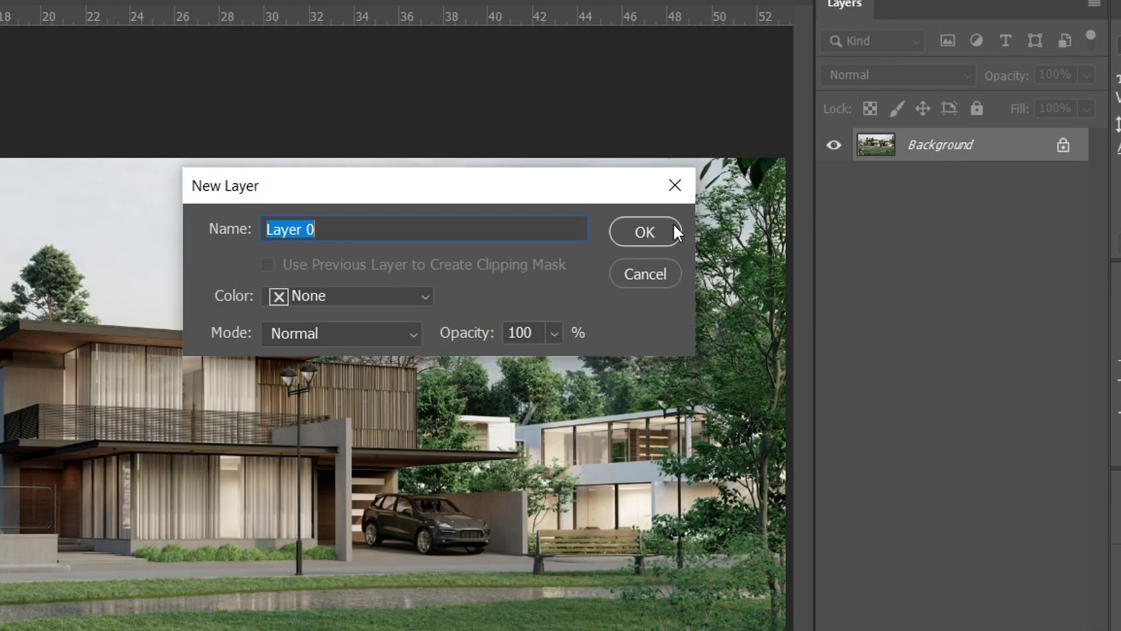
pyautogui.click(674, 225)
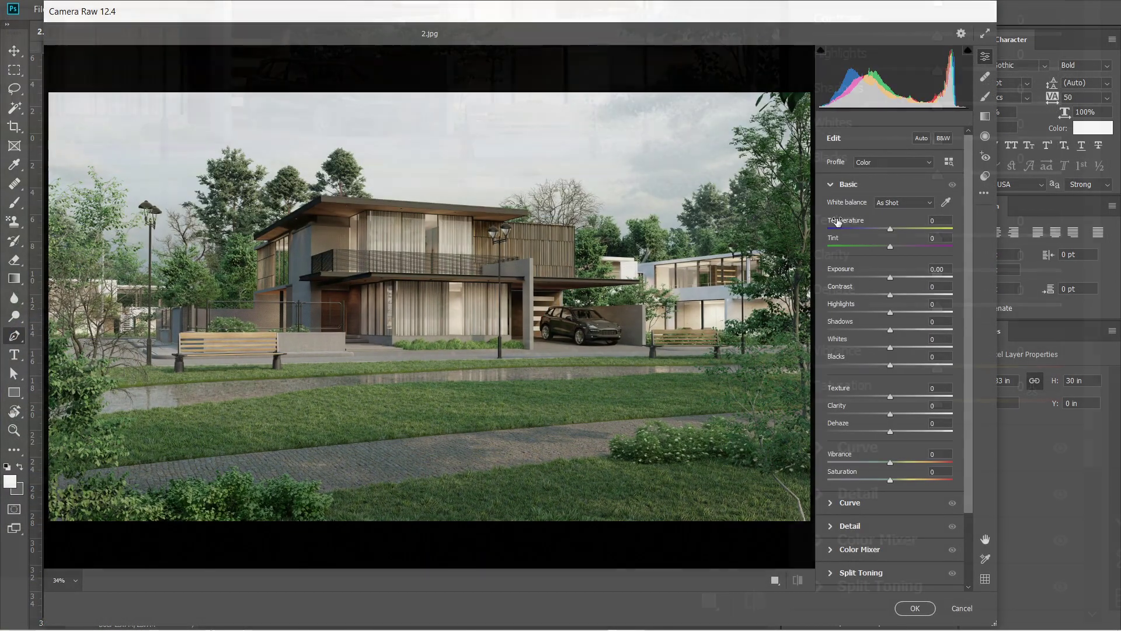
# - In the Camera Raw Filter, set Saturation to +5, Vibrance to +9, Dehaze to +21, Clarity to +75 and Texture to -60
pyautogui.click(933, 471)
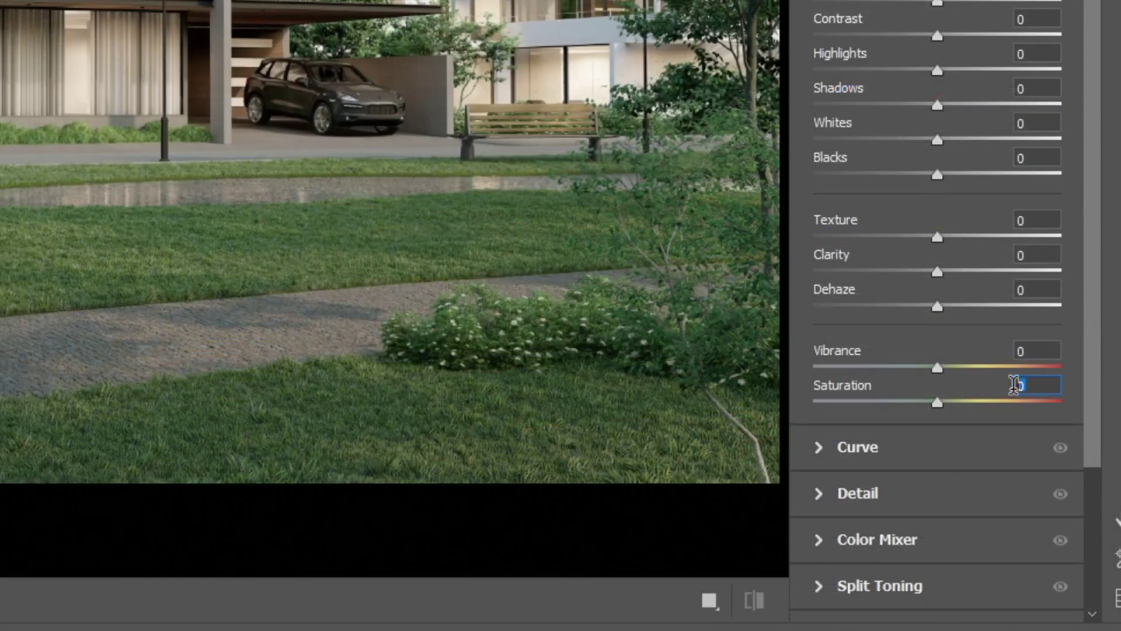
pyautogui.write('5')
pyautogui.click(1039, 351)
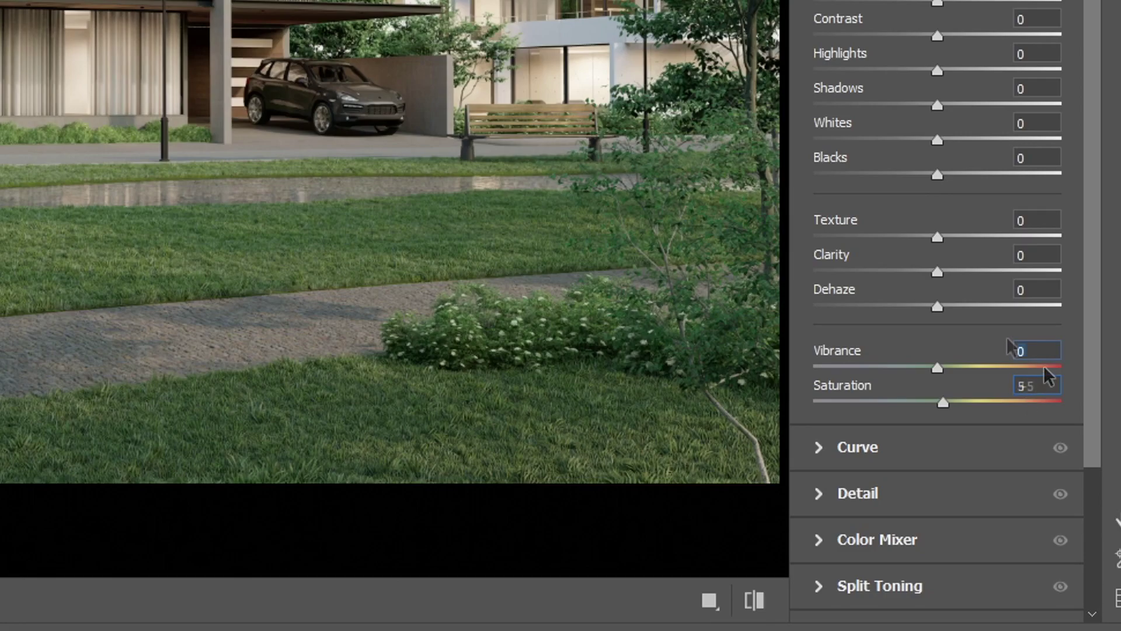
pyautogui.write('9')
pyautogui.write('21')
pyautogui.click(1037, 251)
pyautogui.write('75')
pyautogui.click(1043, 221)
pyautogui.write('-60')
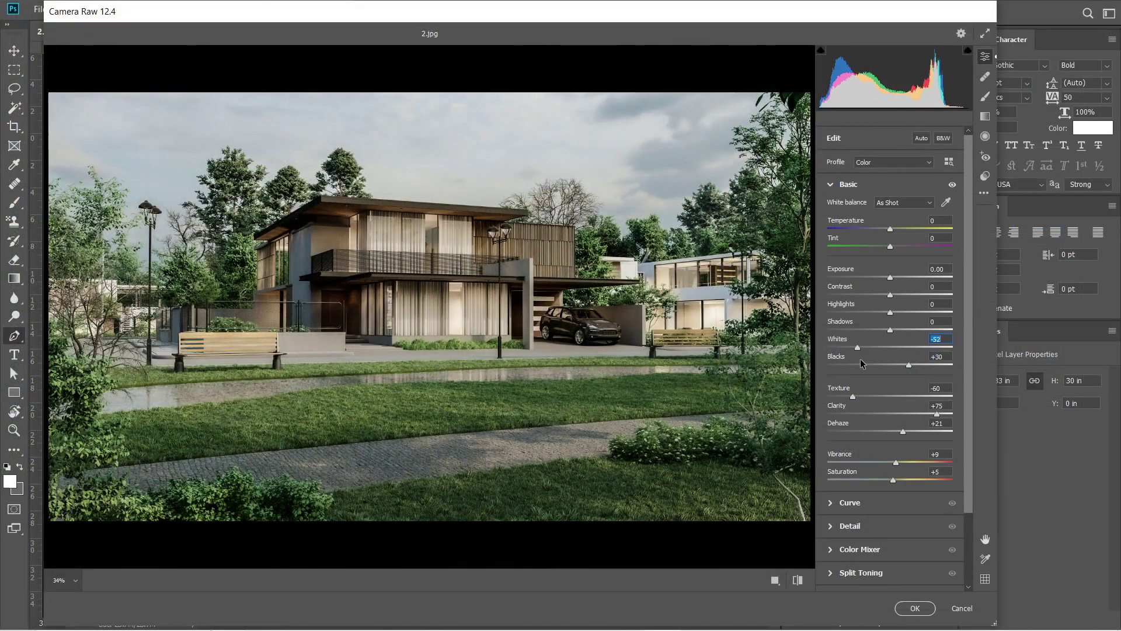
# - Set Blacks +30, Whites -60, Shadows +43, Highlights -27, Contrast +6, Exposure +0.15 and Temperature -4, and apply the Camera Raw Filter
pyautogui.moveTo(890, 294); pyautogui.dragTo(892, 277)
pyautogui.moveTo(890, 229); pyautogui.dragTo(887, 243)
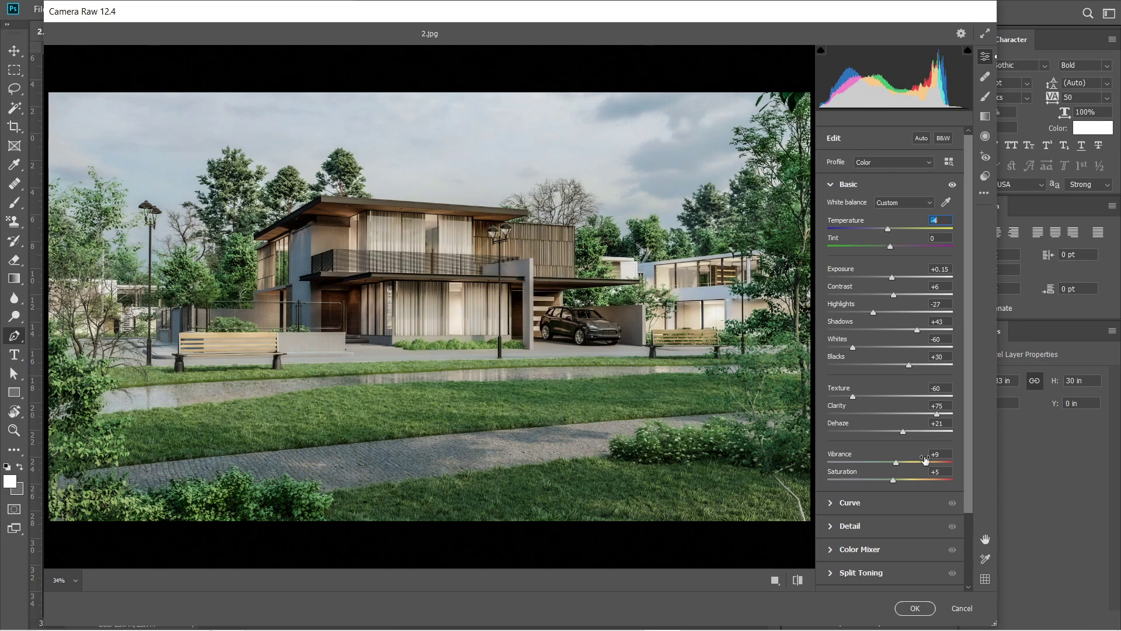
pyautogui.click(914, 608)
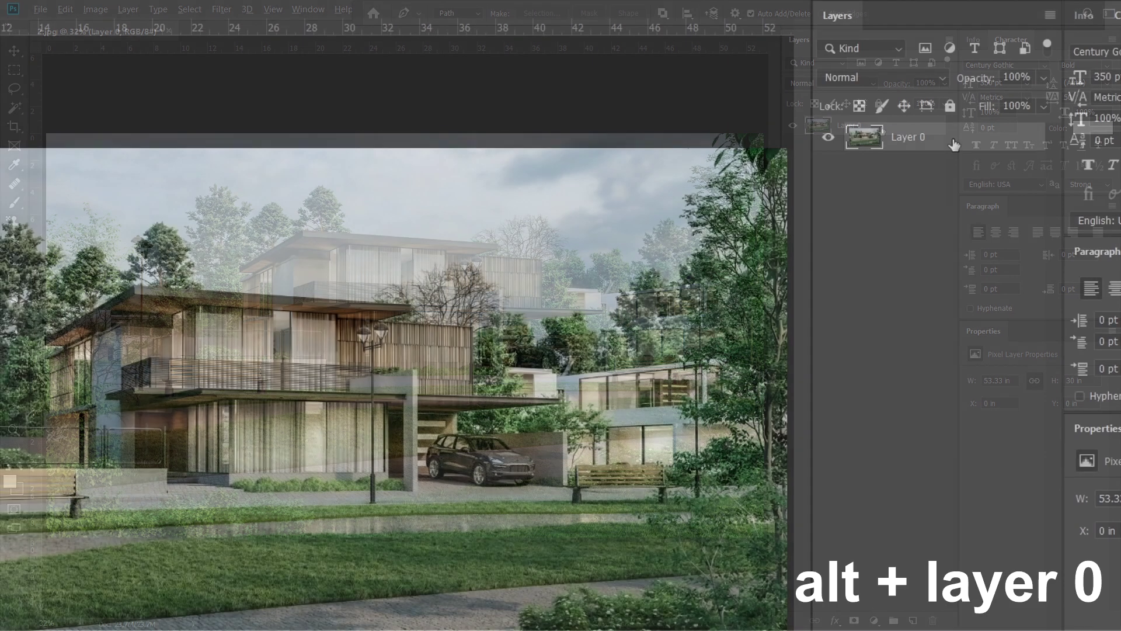
# - Duplicate Layer 0 and place the copy above the original in the layer stack
pyautogui.keyDown('alt'); pyautogui.moveTo(877, 130); pyautogui.dragTo(898, 155); pyautogui.keyUp('alt')
pyautogui.keyDown('alt'); pyautogui.moveTo(976, 178); pyautogui.dragTo(971, 179); pyautogui.keyUp('alt')
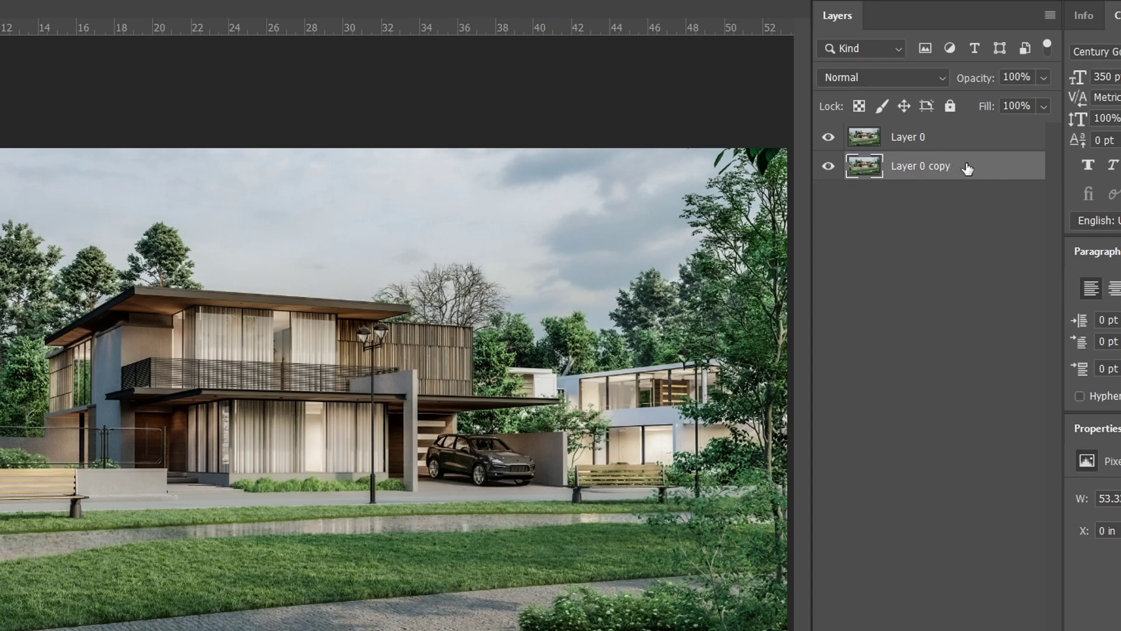
pyautogui.moveTo(968, 169); pyautogui.dragTo(974, 135)
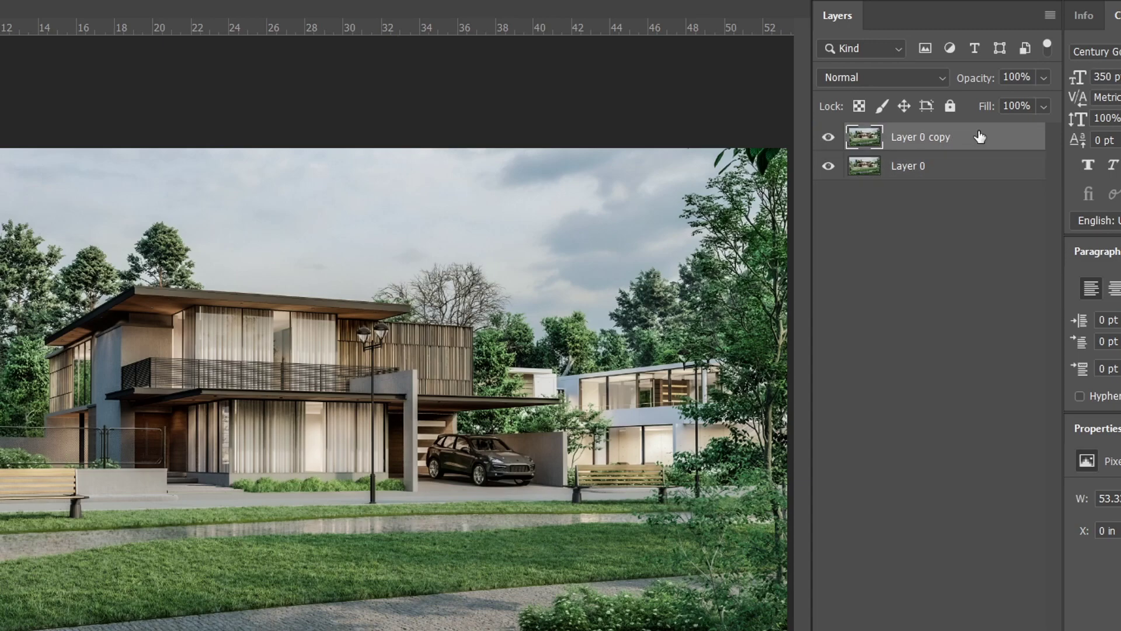
# - Set the blend mode of Layer 0 copy to Soft Light and its opacity to 35%
pyautogui.click(933, 80)
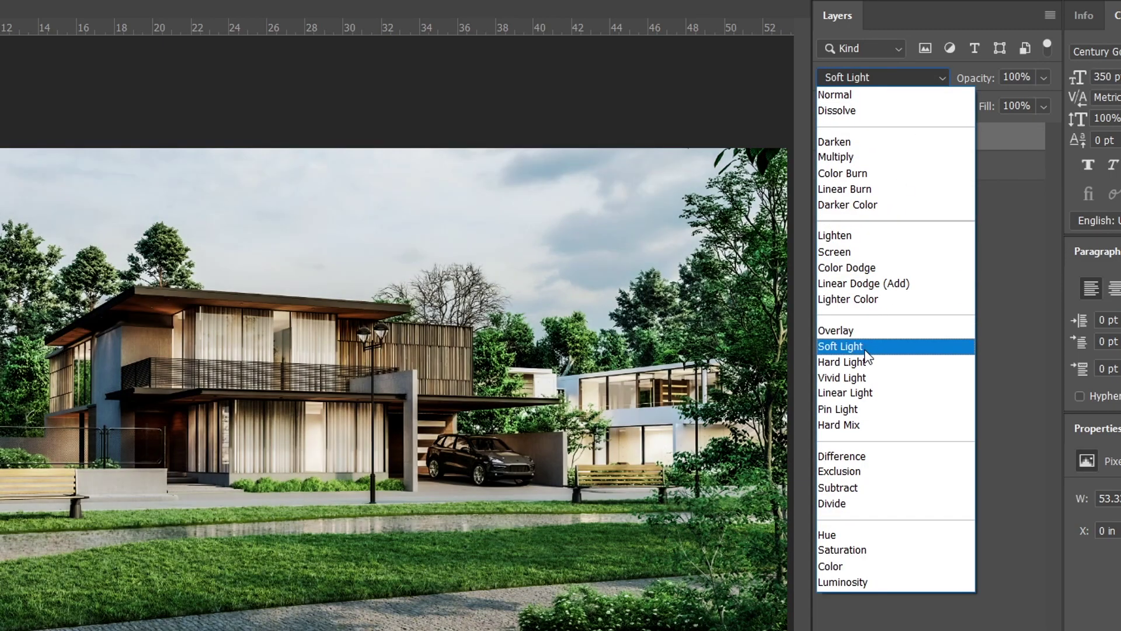
pyautogui.click(866, 351)
pyautogui.moveTo(1044, 78); pyautogui.dragTo(990, 108)
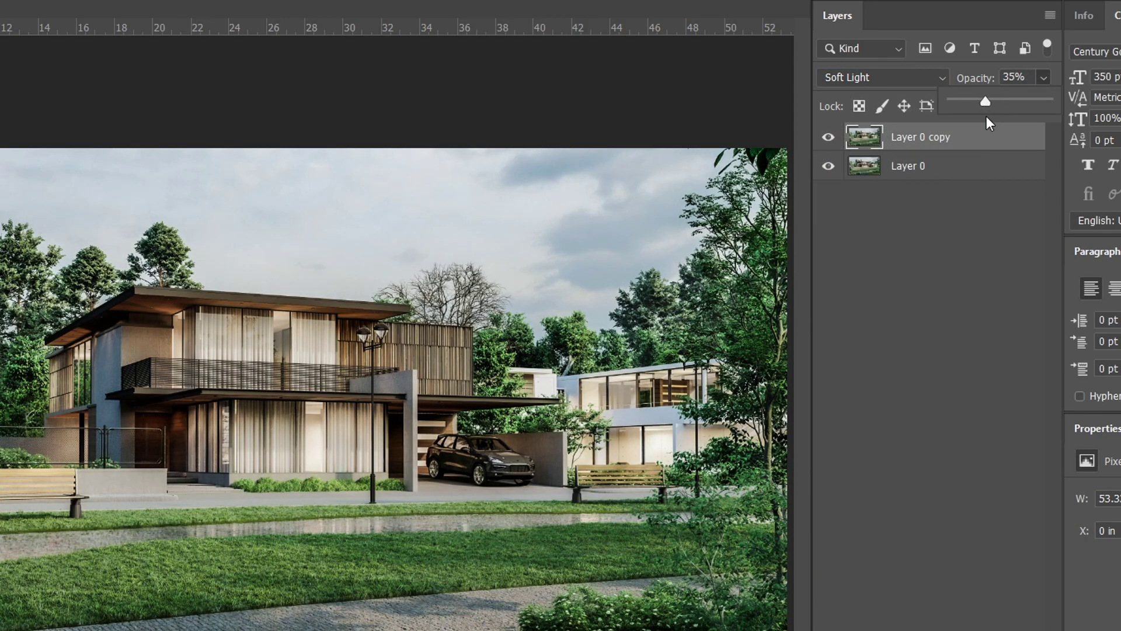
# - Apply a Gaussian Blur with a radius of 5.0 pixels to Layer 0 copy
pyautogui.click(223, 10)
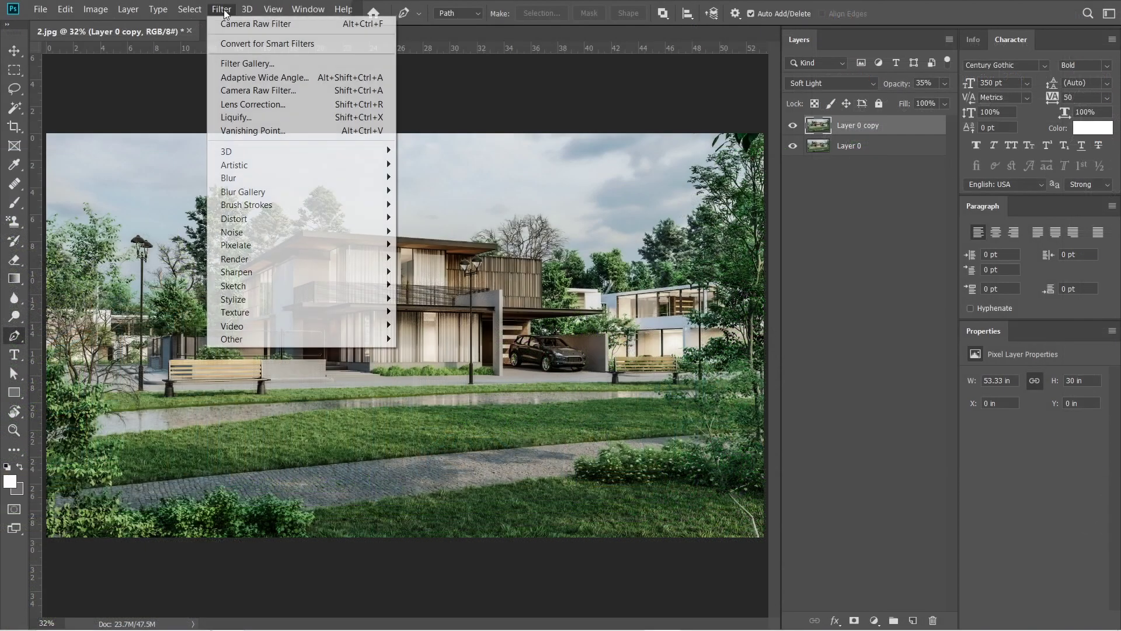
pyautogui.moveTo(286, 182)
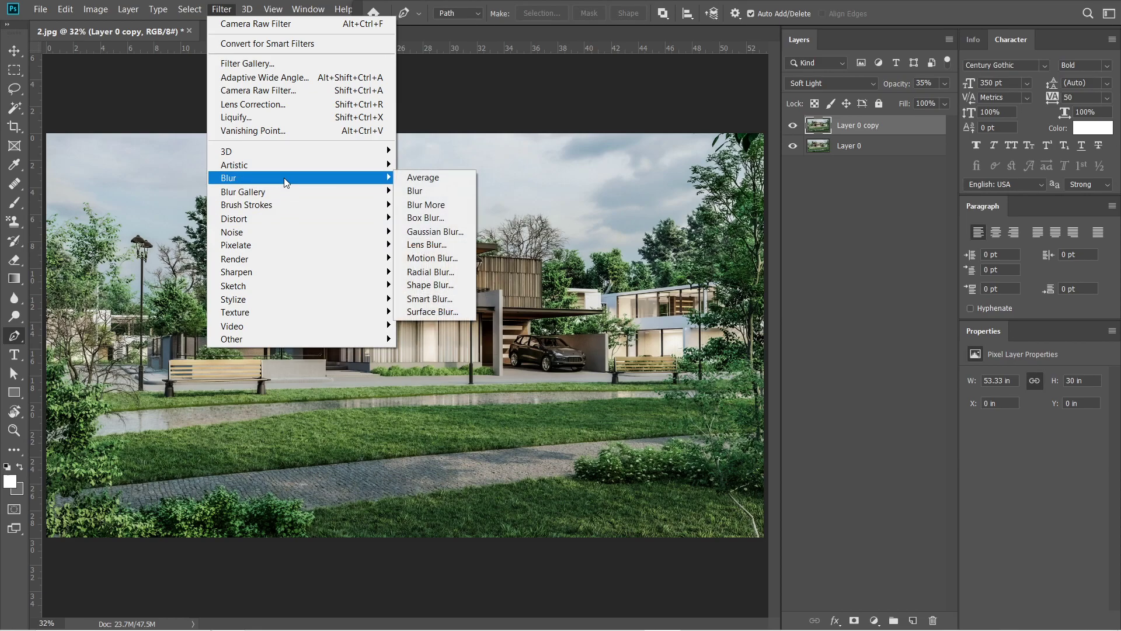
pyautogui.click(461, 232)
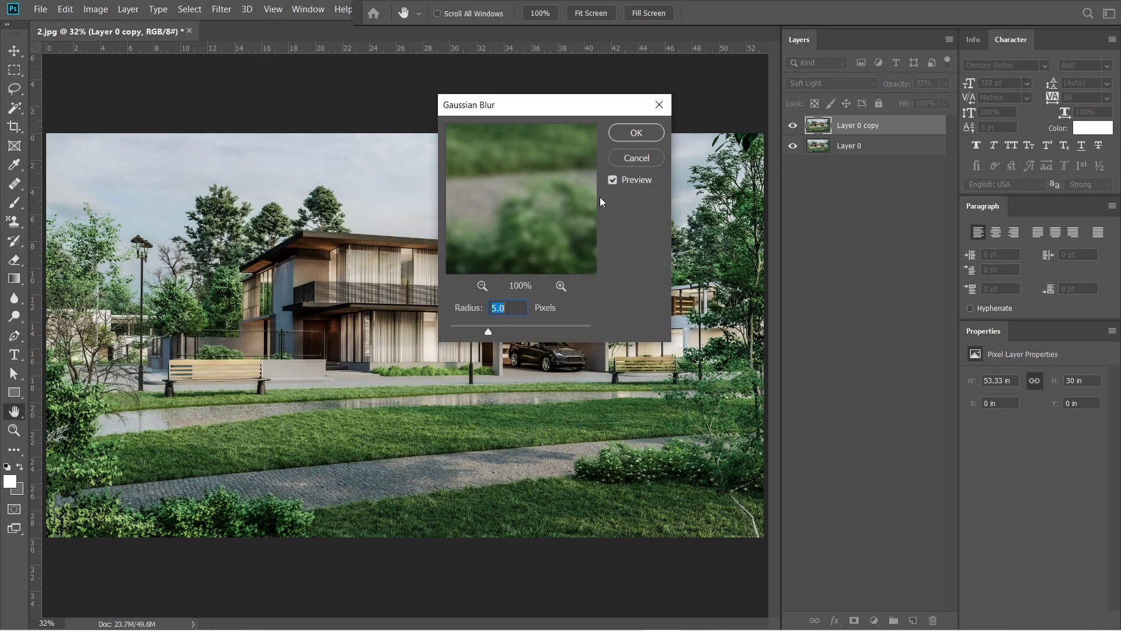
pyautogui.click(635, 133)
pyautogui.press('p')
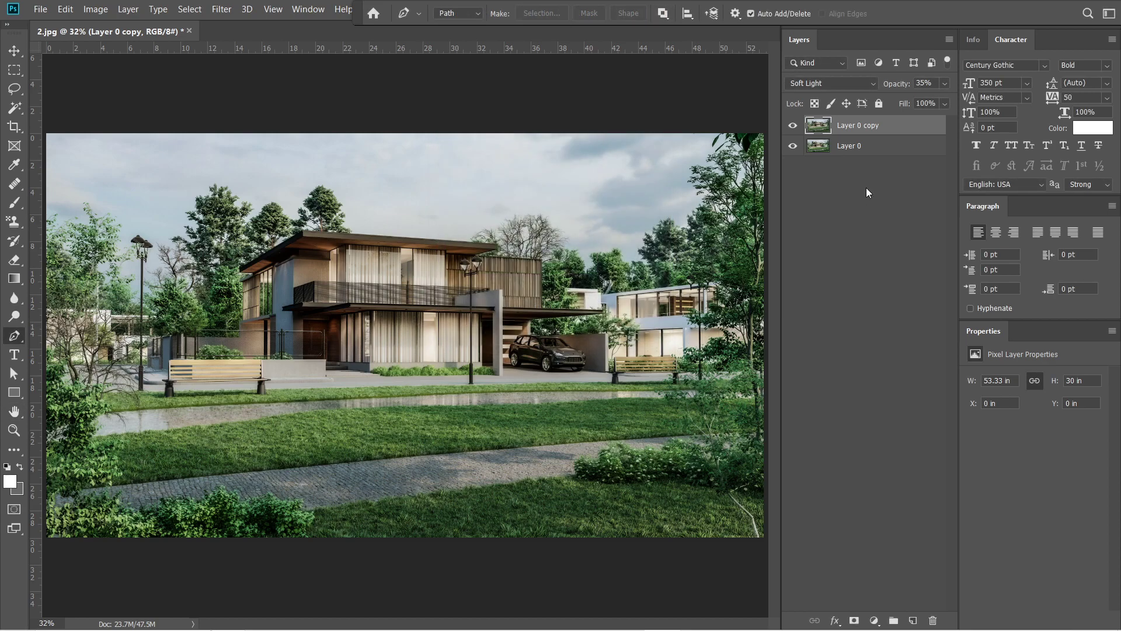
# - Stamp all visible layers into a new layer on top and desaturate it to black and white
pyautogui.hotkey('ctrl', 'shift', 'alt', 'e')
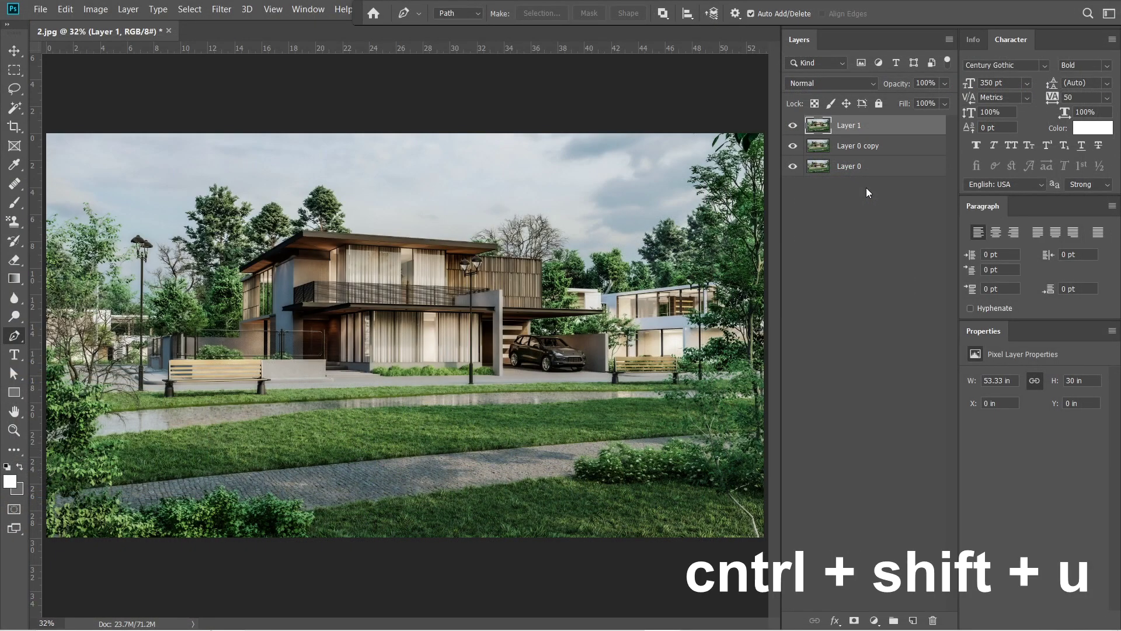
pyautogui.hotkey('ctrl', 'shift', 'u')
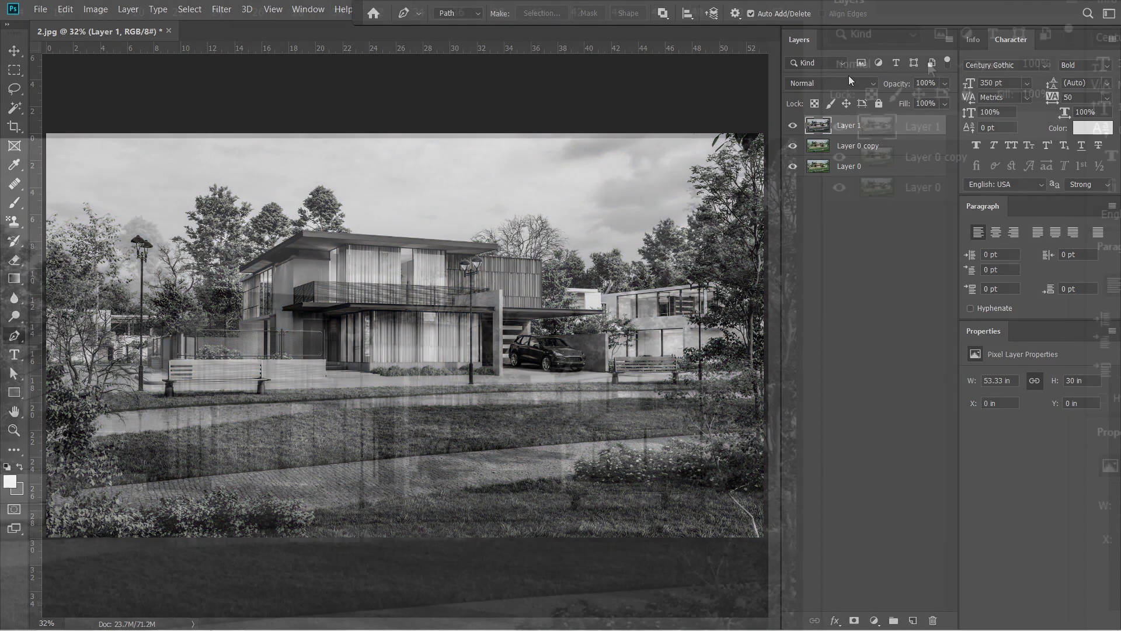
# - Set the blend mode of the desaturated Layer 1 to Overlay and its opacity to 25%
pyautogui.click(858, 83)
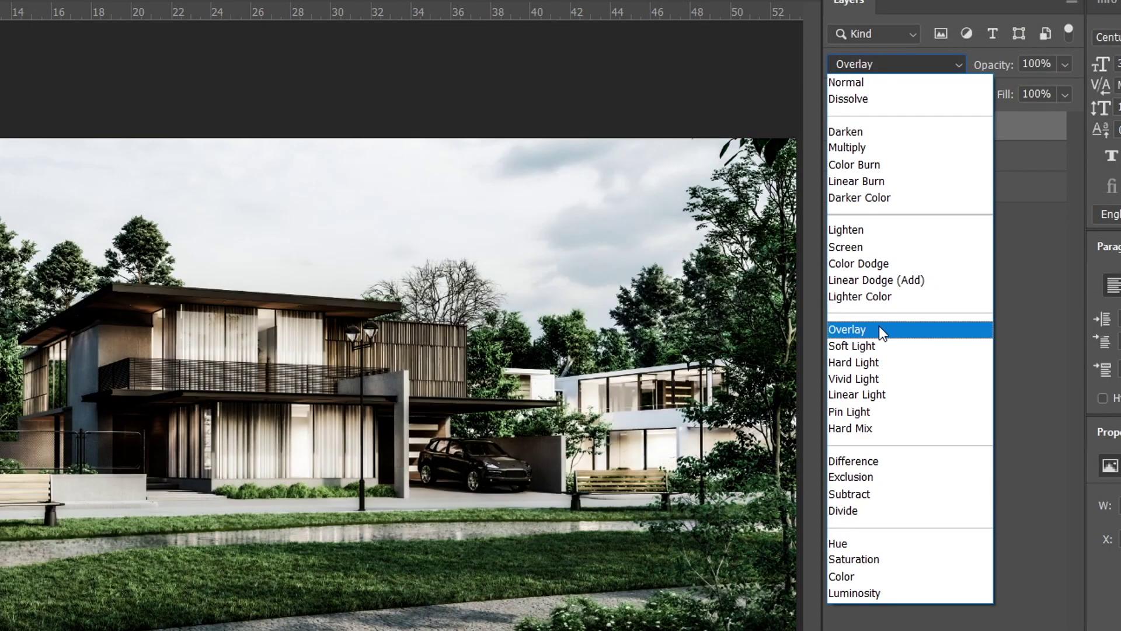
pyautogui.click(881, 328)
pyautogui.moveTo(1066, 64); pyautogui.dragTo(995, 107)
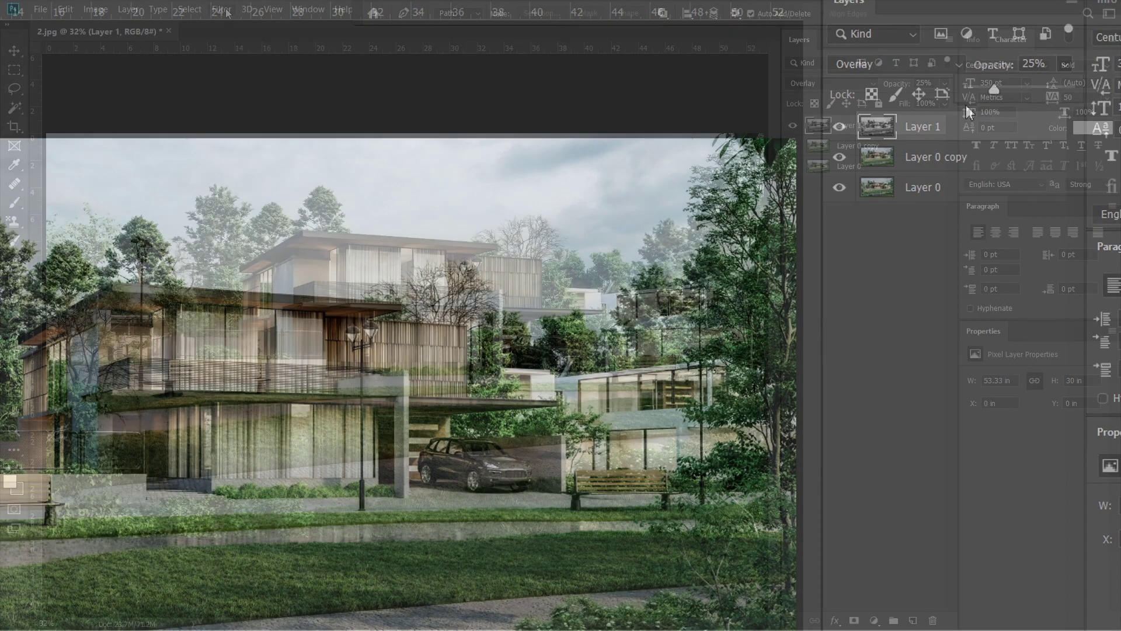
# - Apply a High Pass filter with a radius of 10.0 pixels to the desaturated Layer 1
pyautogui.click(223, 10)
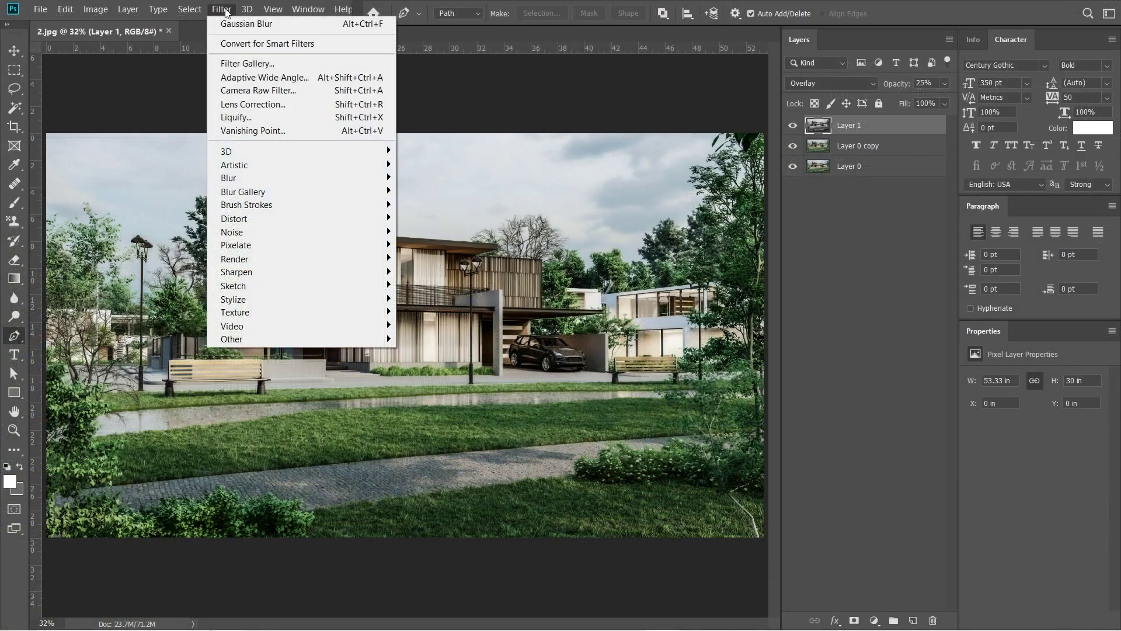
pyautogui.moveTo(247, 336)
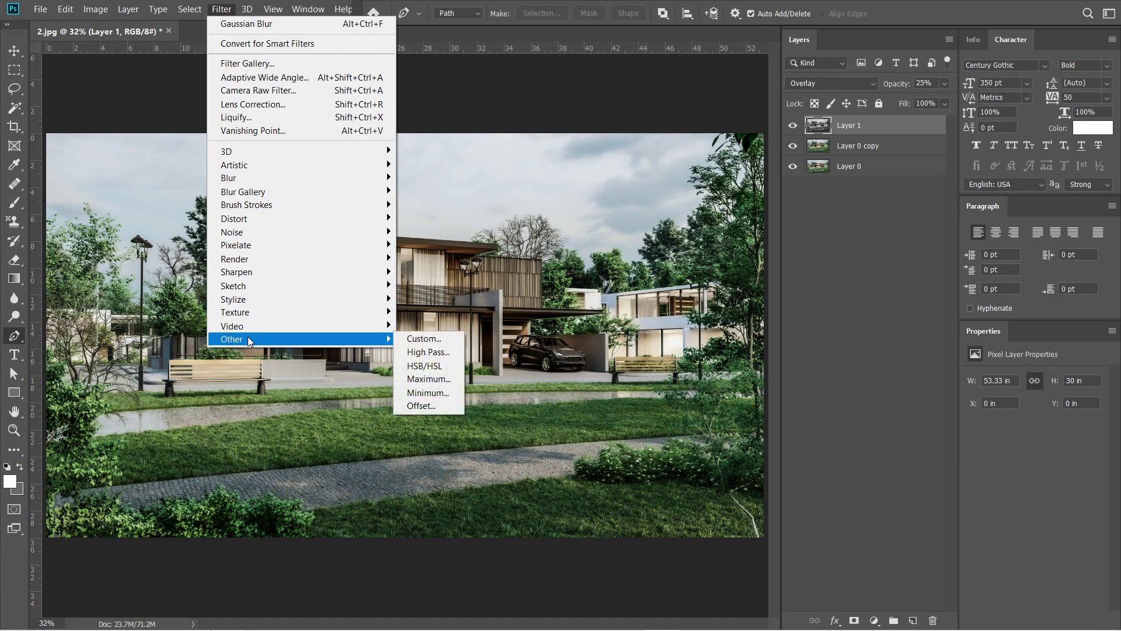
pyautogui.click(428, 352)
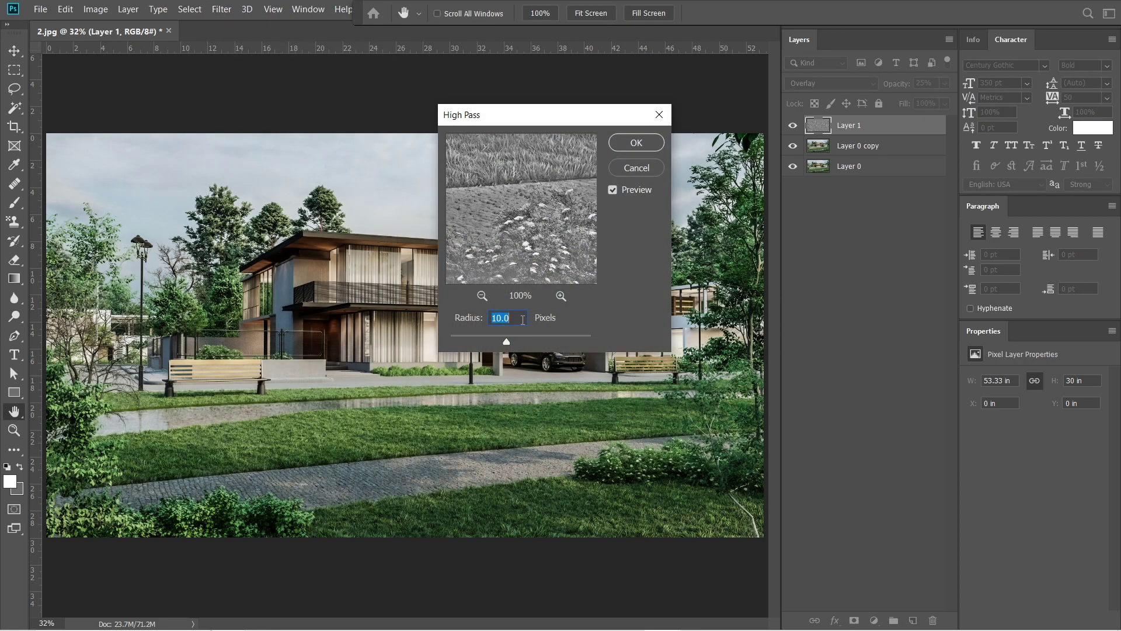
pyautogui.click(636, 142)
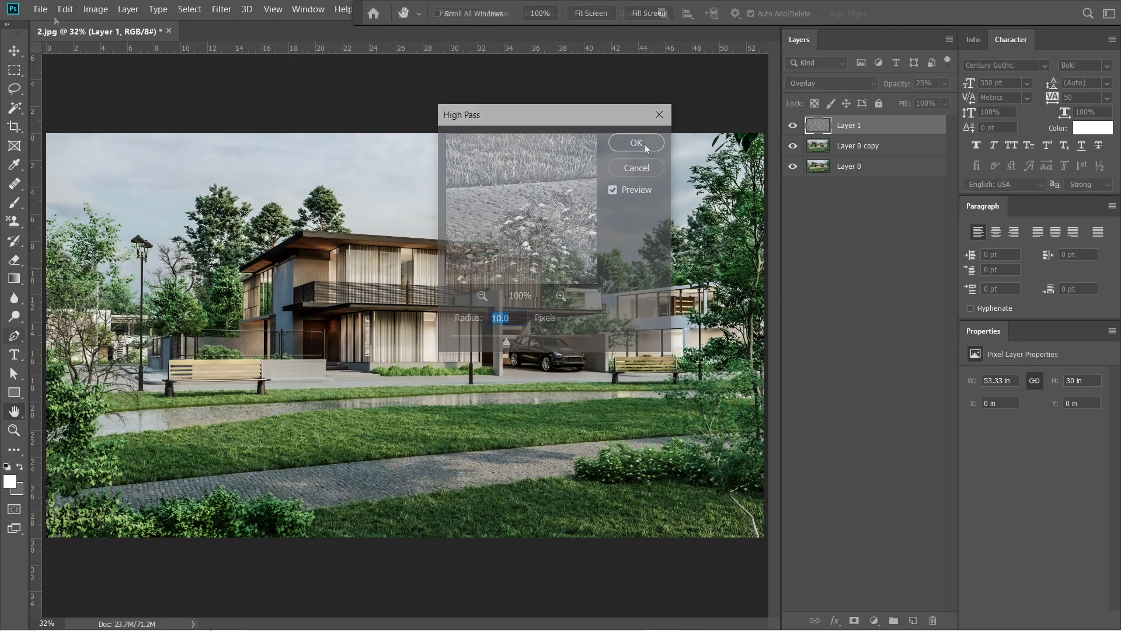
# - Save the edited render as _5.3.jpg in the Renders folder at JPEG quality 12, and compare it with the 2.jpg document
pyautogui.click(40, 9)
pyautogui.click(58, 164)
pyautogui.click(201, 464)
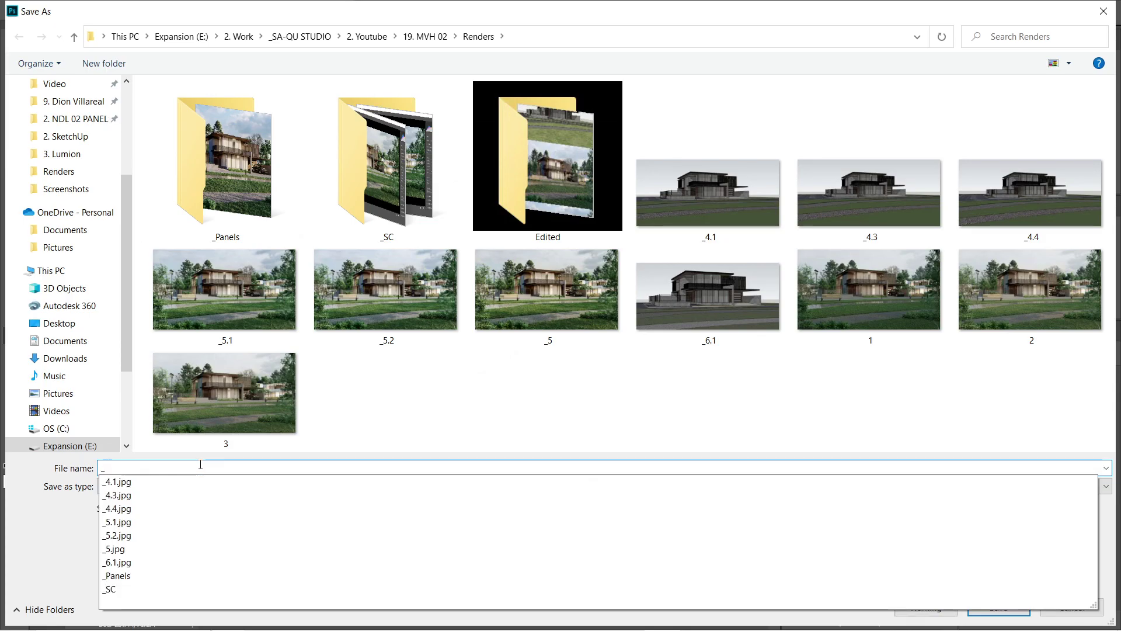
pyautogui.press('Return')
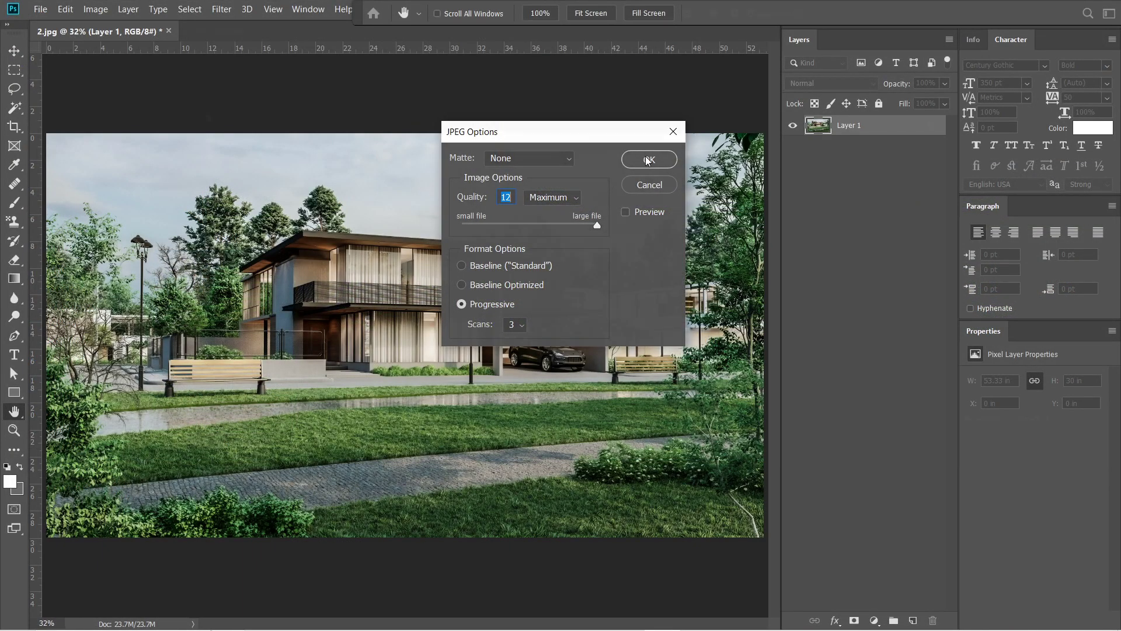
pyautogui.click(647, 160)
pyautogui.click(110, 33)
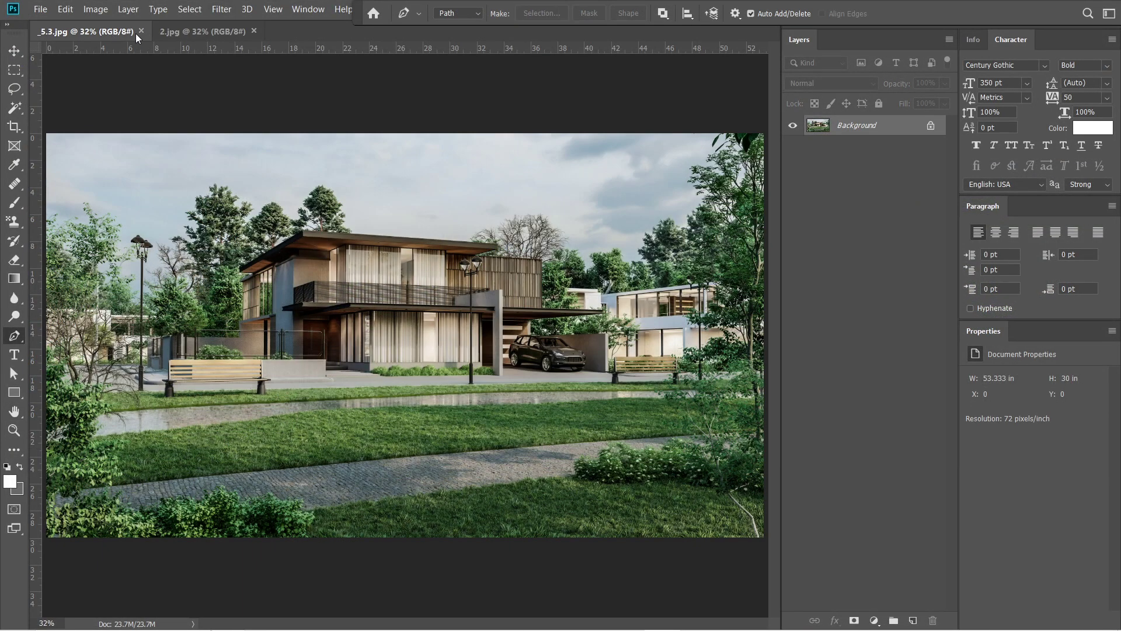
pyautogui.click(181, 33)
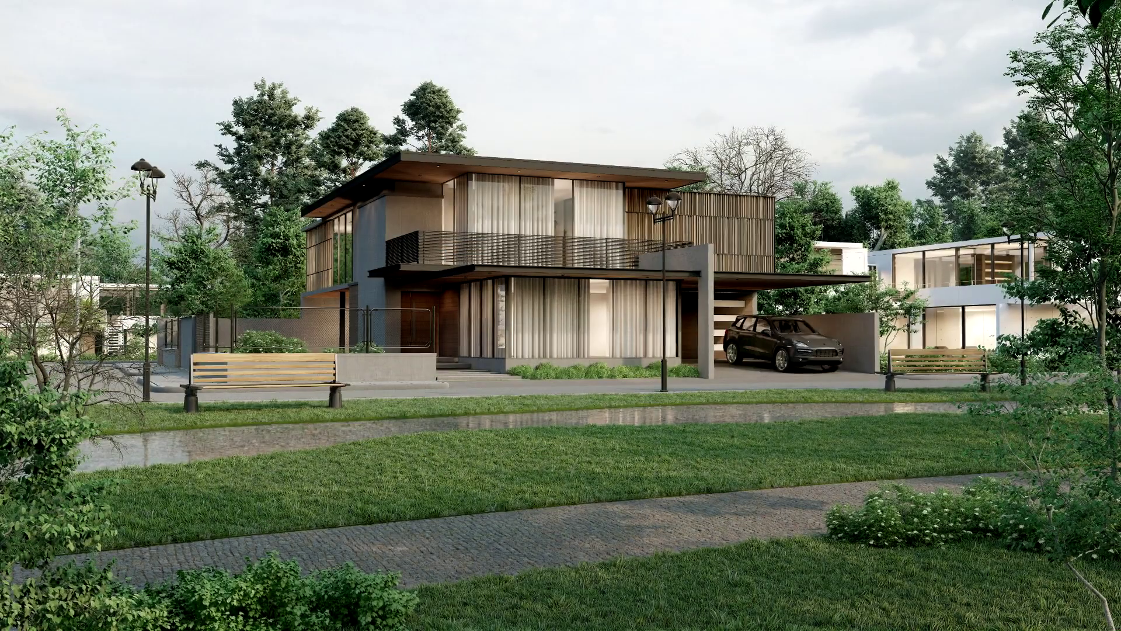